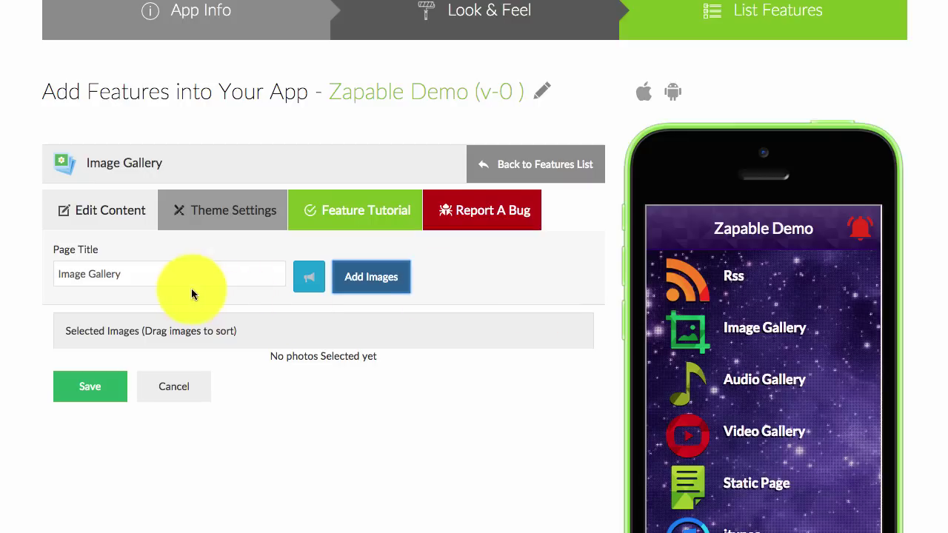
Change the gallery page title from 'Image Gallery' to 'Image Demo'.
{"action": "left_click", "coordinate": [147, 276]}
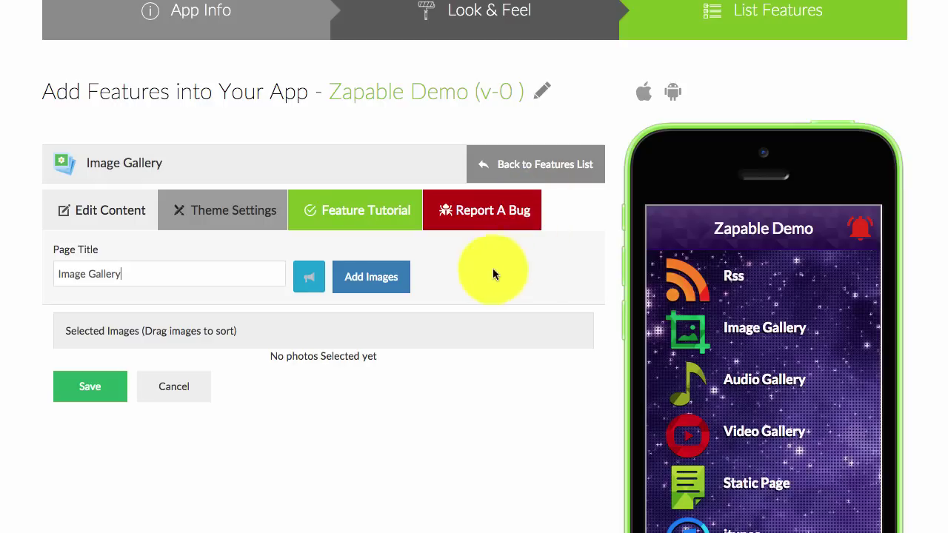
{"action": "left_click_drag", "start_coordinate": [126, 274], "coordinate": [58, 273]}
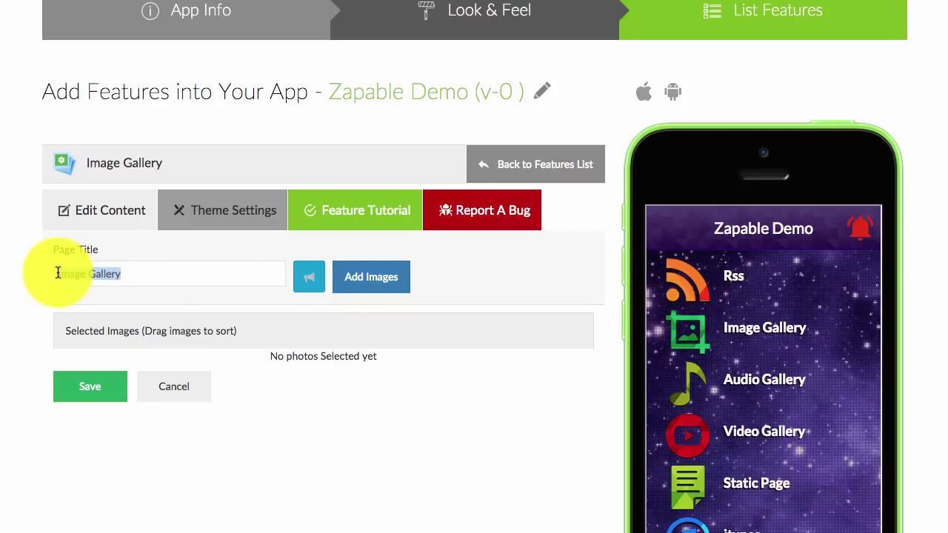
{"action": "type", "text": "Zapable "}
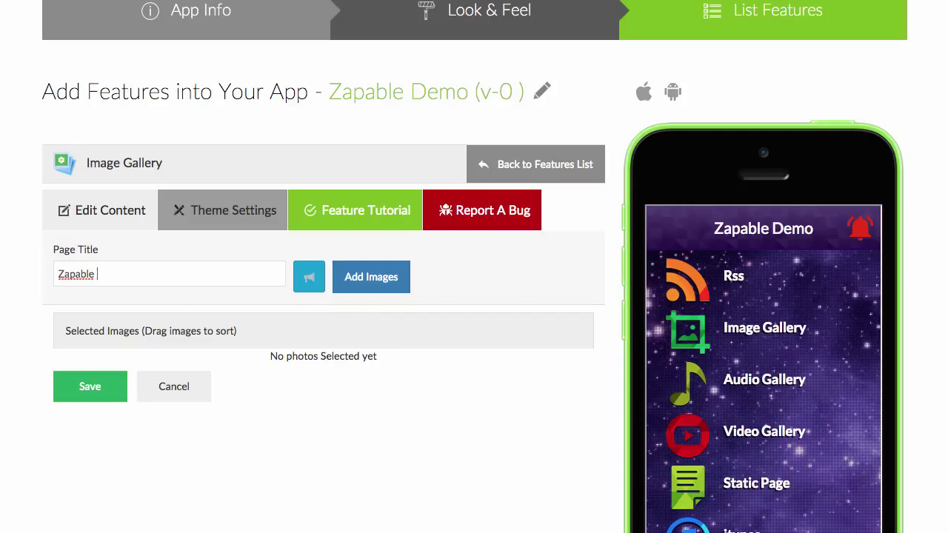
{"action": "type", "text": "image"}
{"action": "key", "text": "BackSpace"}
{"action": "key", "text": "BackSpace"}
{"action": "key", "text": "BackSpace"}
{"action": "key", "text": "BackSpace"}
{"action": "key", "text": "BackSpace"}
{"action": "type", "text": "UmImage Demo"}
{"action": "left_click_drag", "start_coordinate": [94, 275], "coordinate": [31, 268]}
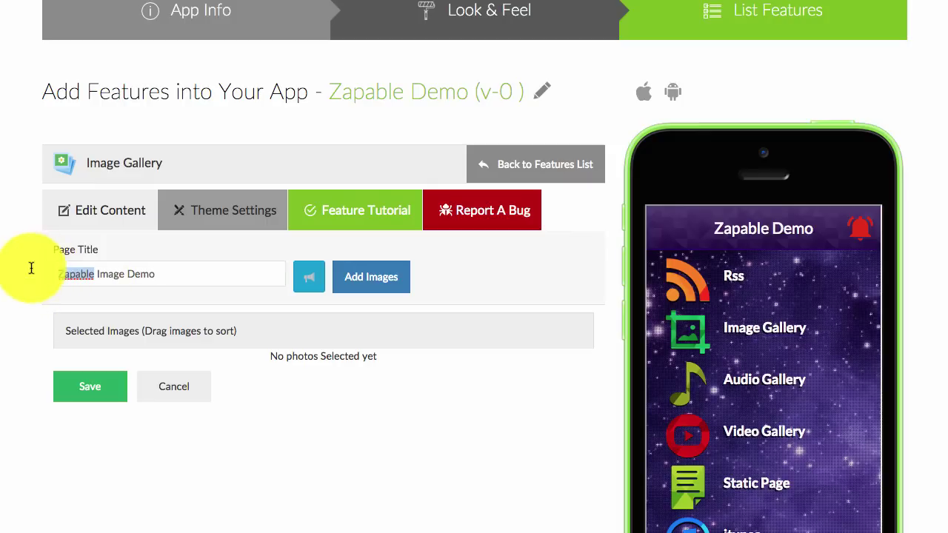
{"action": "key", "text": "BackSpace"}
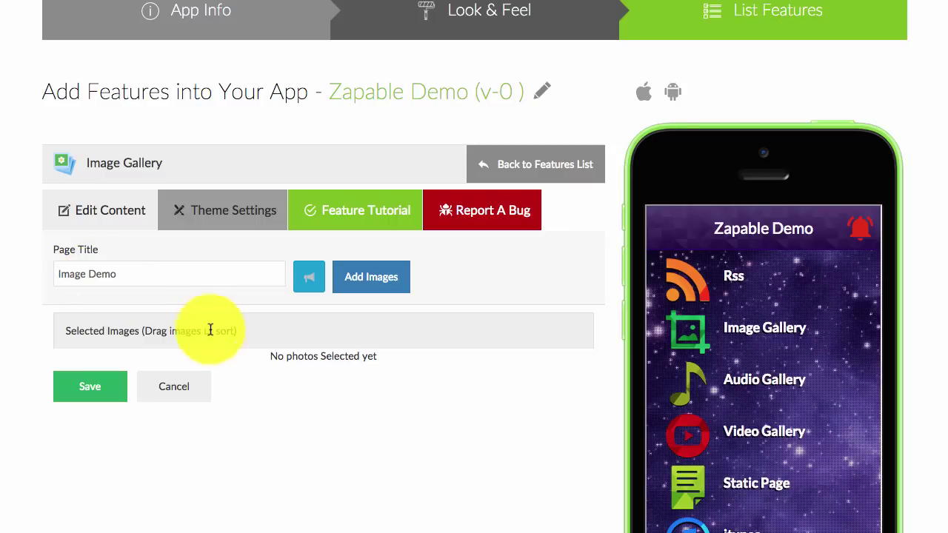
{"action": "left_click", "coordinate": [360, 279]}
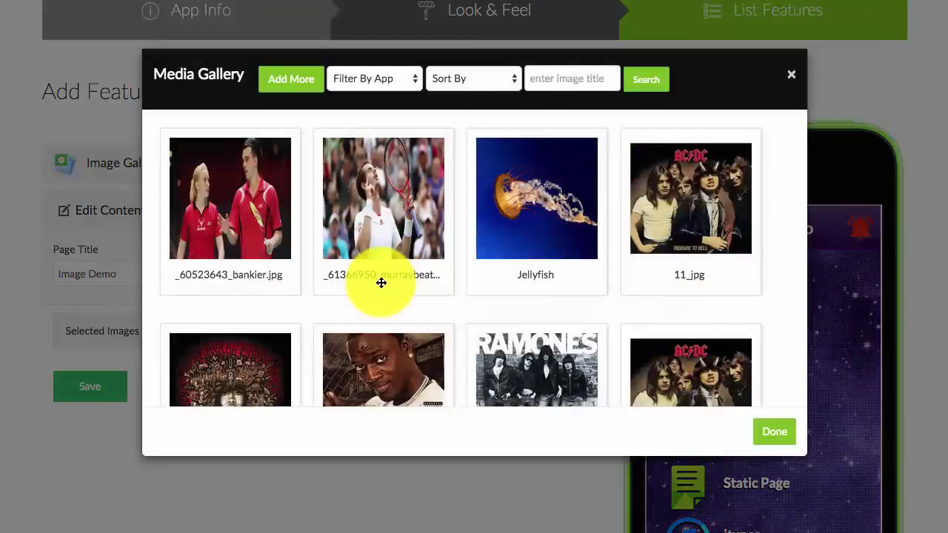
{"action": "left_click", "coordinate": [392, 78]}
{"action": "left_click", "coordinate": [420, 62]}
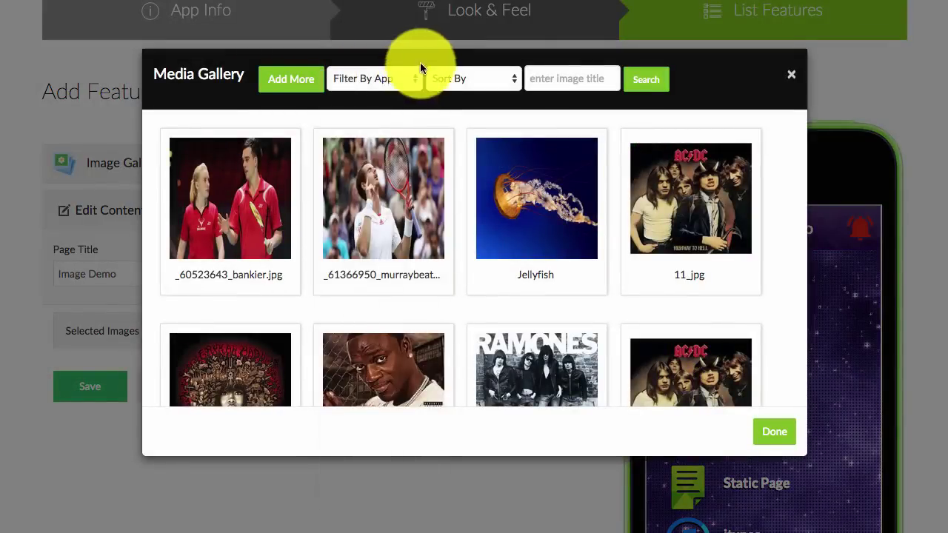
{"action": "left_click", "coordinate": [288, 83]}
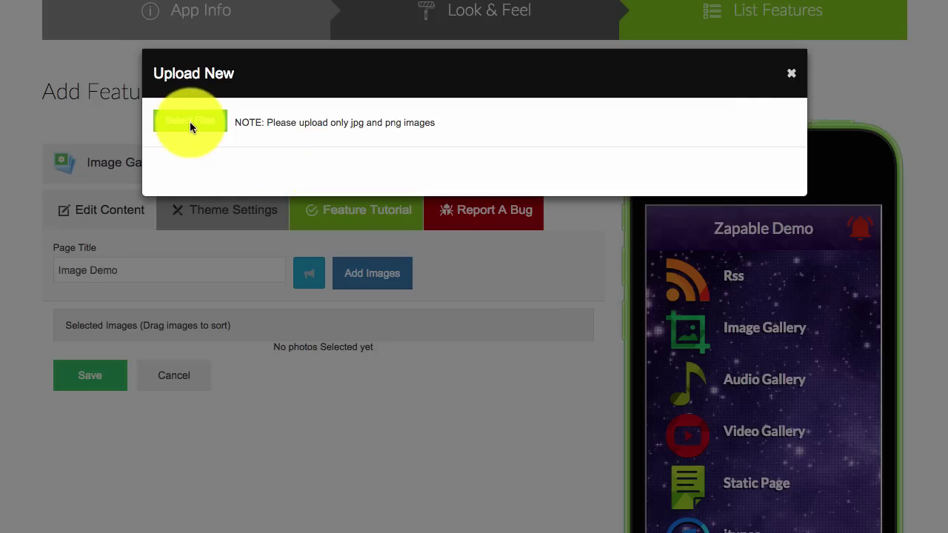
{"action": "left_click", "coordinate": [791, 74]}
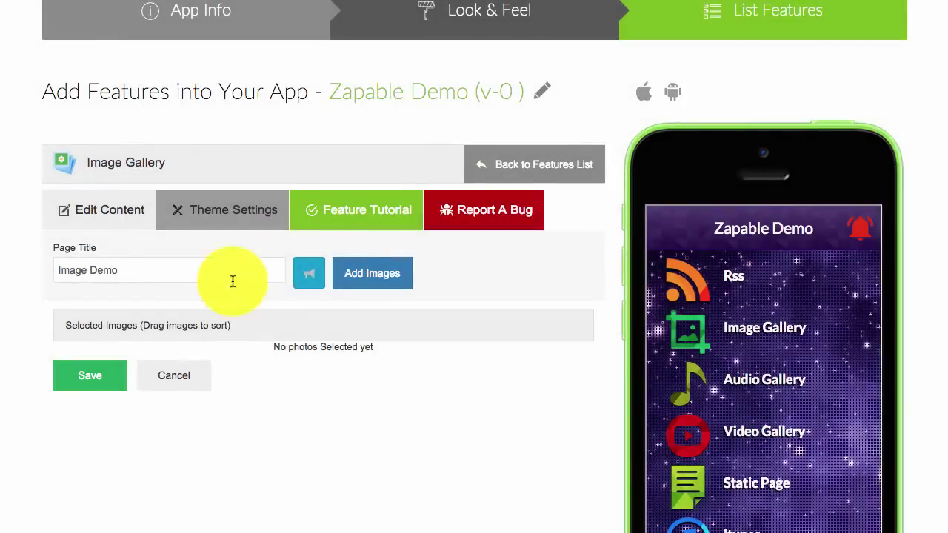
{"action": "left_click", "coordinate": [372, 273]}
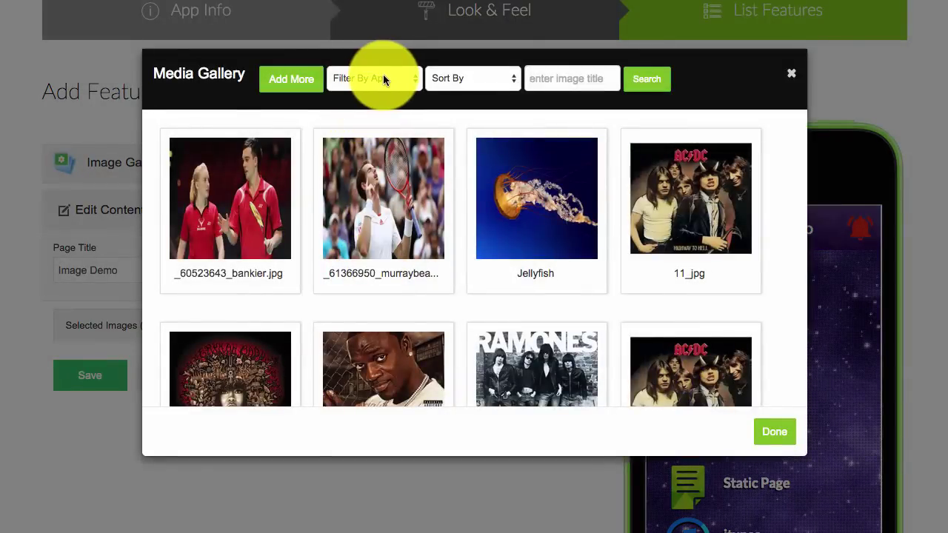
{"action": "left_click", "coordinate": [386, 78]}
{"action": "left_click", "coordinate": [399, 80]}
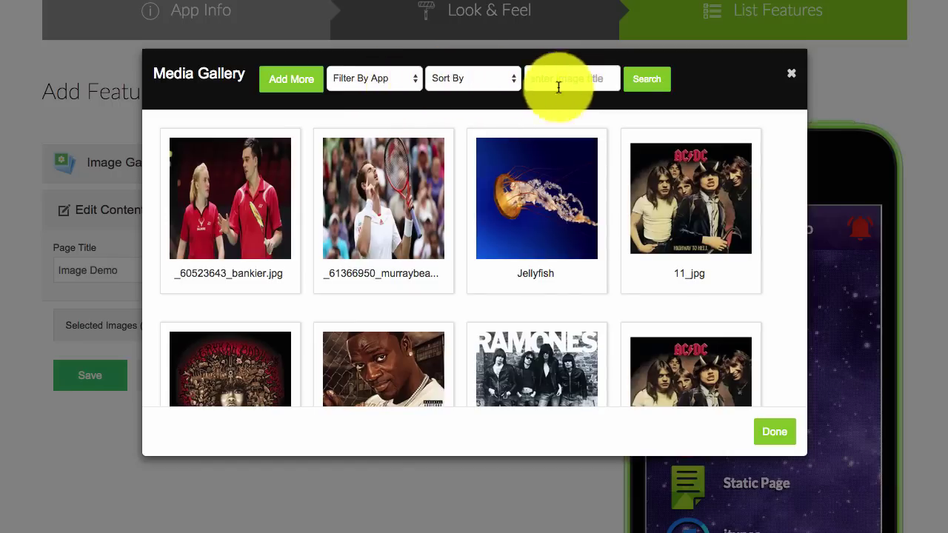
Rename the Jellyfish image to 'New Jellyfish'.
{"action": "left_click", "coordinate": [531, 275]}
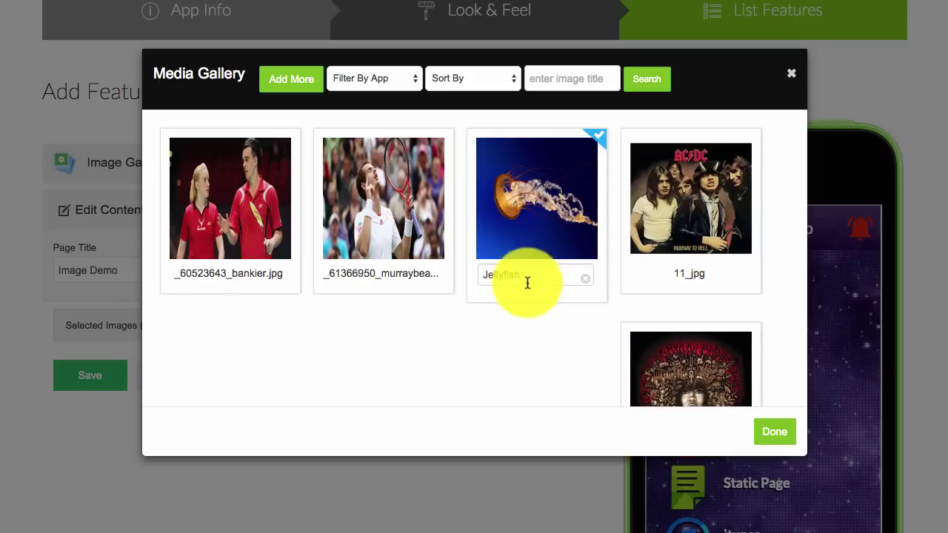
{"action": "left_click", "coordinate": [600, 142]}
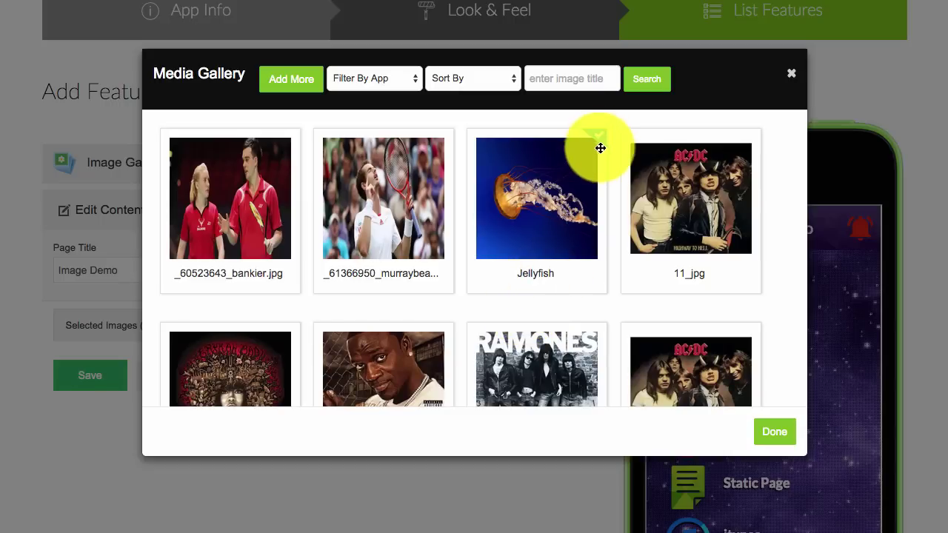
{"action": "left_click", "coordinate": [536, 275]}
{"action": "type", "text": "New"}
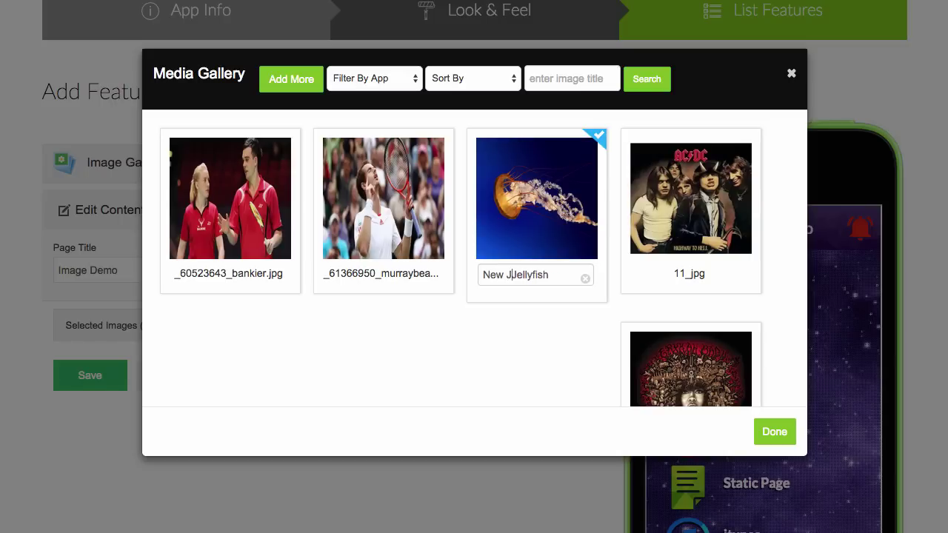
{"action": "left_click", "coordinate": [562, 279]}
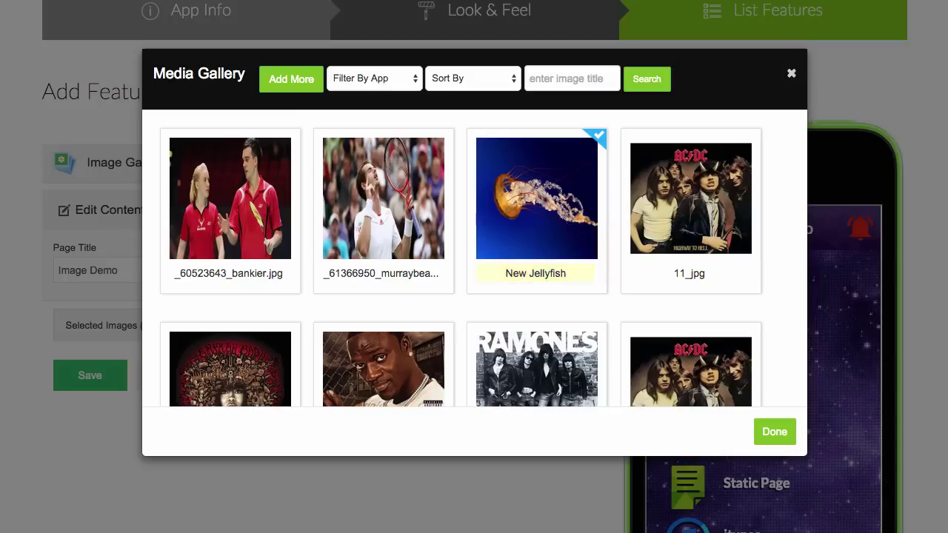
{"action": "left_click", "coordinate": [565, 292]}
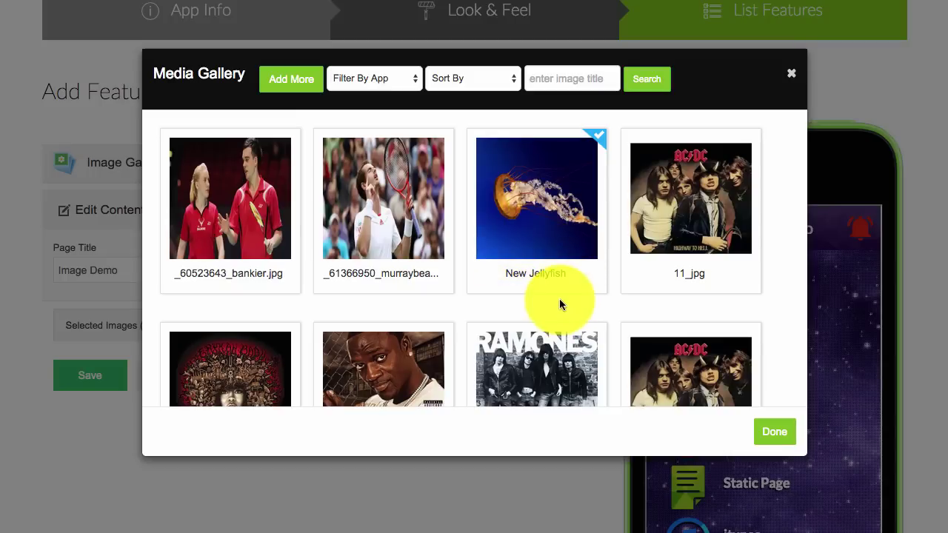
{"action": "left_click", "coordinate": [562, 275]}
{"action": "key", "text": "Return"}
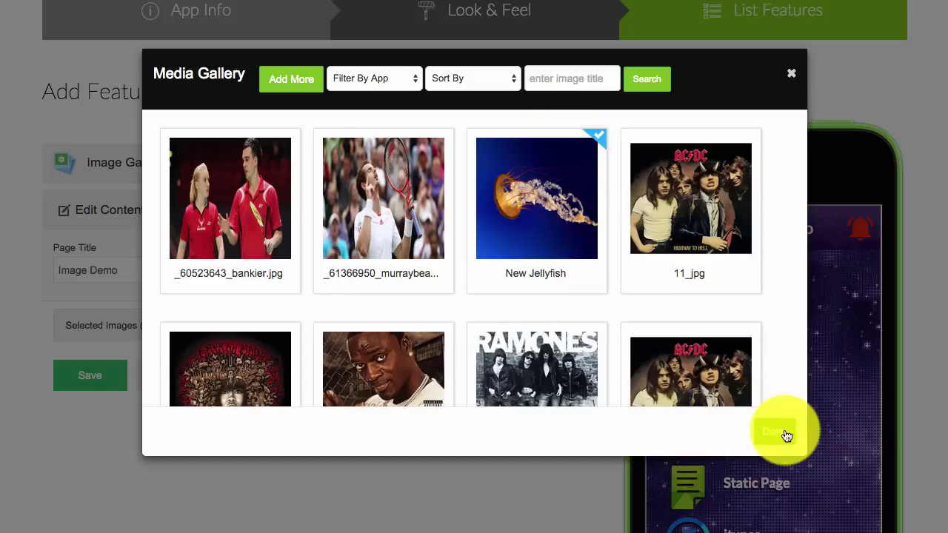
Leave New Jellyfish as the only checked image and close the media picker.
{"action": "left_click", "coordinate": [356, 199]}
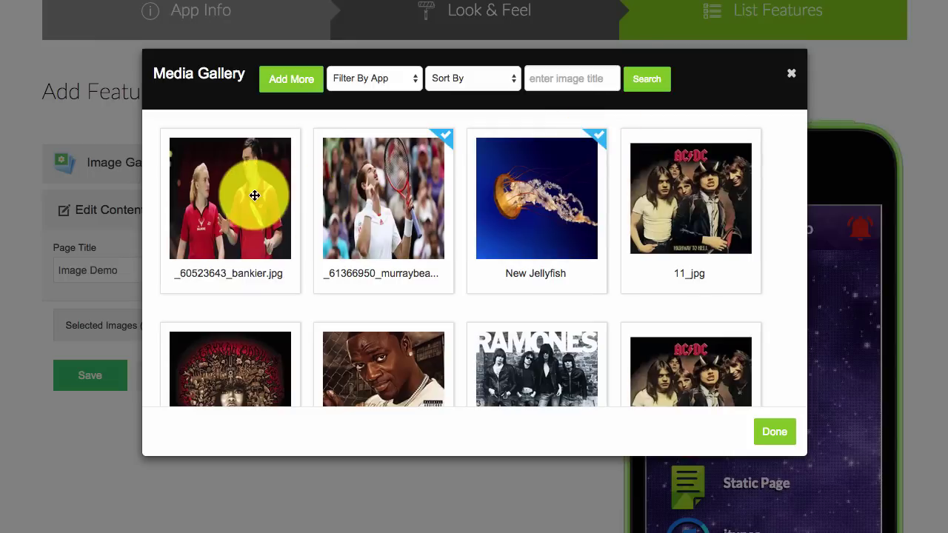
{"action": "left_click", "coordinate": [252, 195]}
{"action": "left_click", "coordinate": [401, 199]}
{"action": "left_click", "coordinate": [275, 186]}
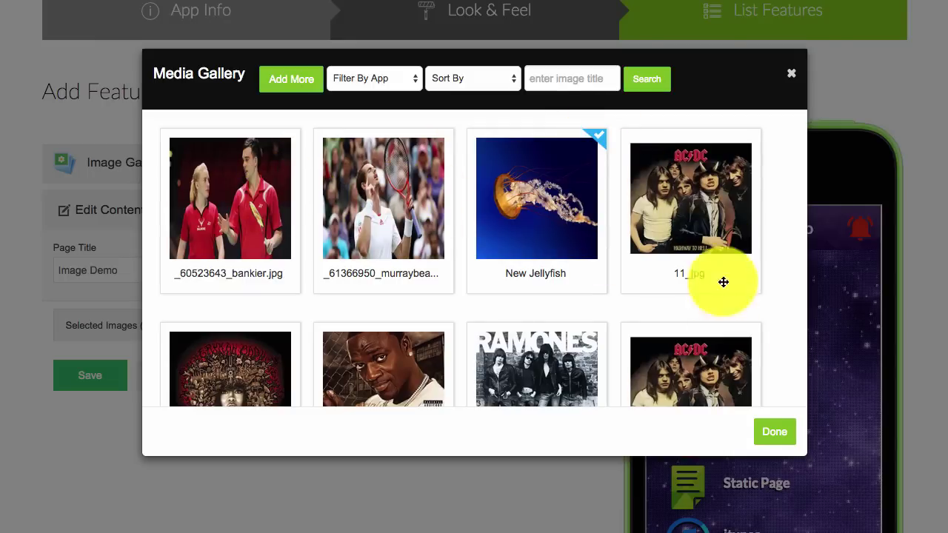
{"action": "left_click", "coordinate": [773, 434]}
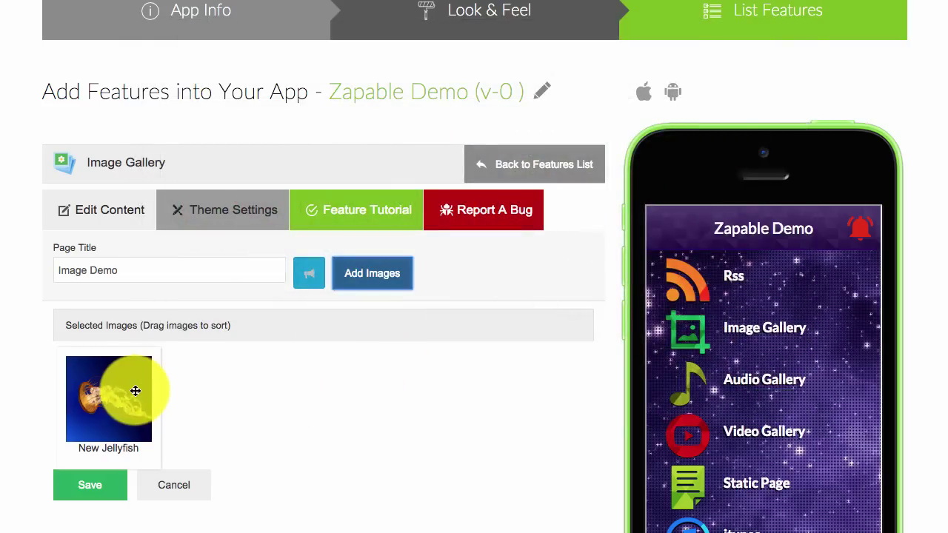
Save the Image Demo gallery with New Jellyfish as its only image.
{"action": "left_click", "coordinate": [306, 386]}
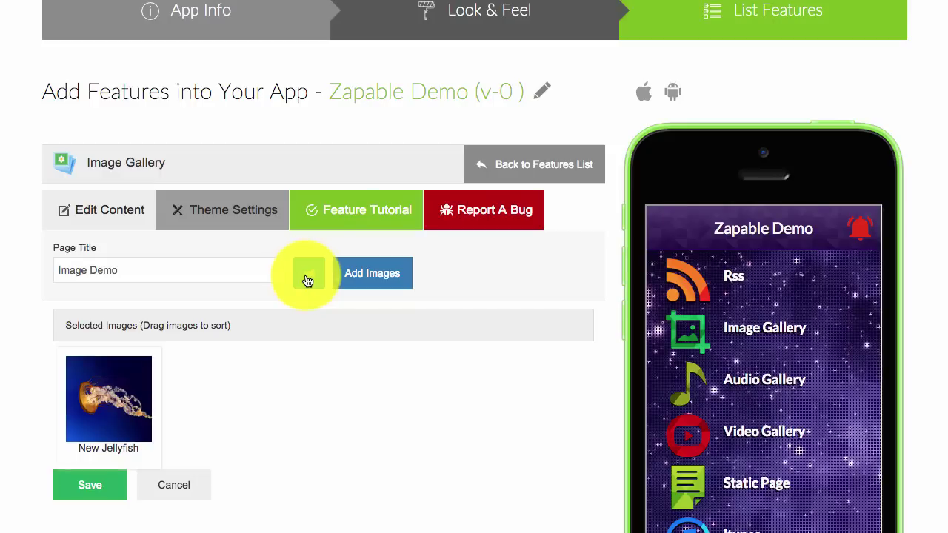
{"action": "left_click", "coordinate": [88, 489]}
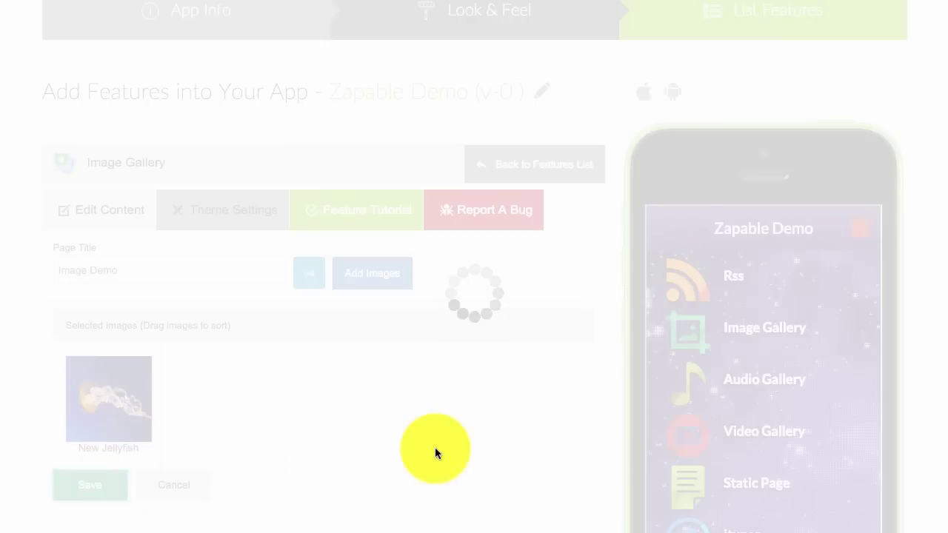
Refresh the phone preview so Image Demo appears after Rss in the app menu.
{"action": "scroll", "coordinate": [808, 353], "scroll_direction": "down", "scroll_amount": 5}
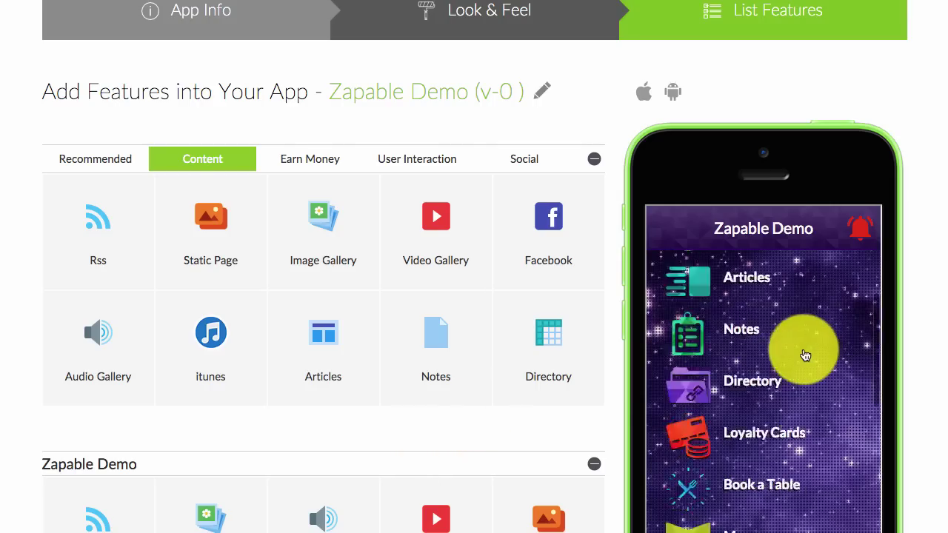
{"action": "scroll", "coordinate": [805, 355], "scroll_direction": "down", "scroll_amount": 10}
{"action": "left_click", "coordinate": [686, 286]}
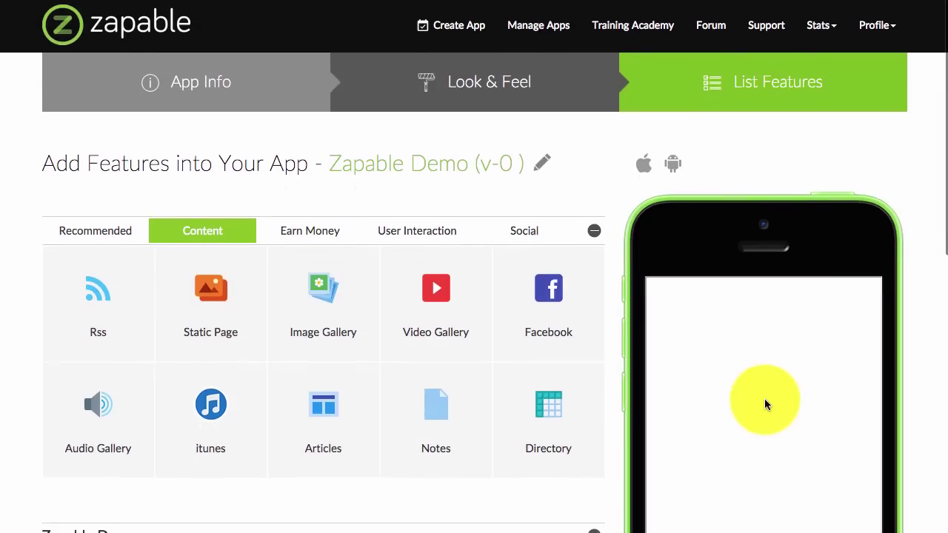
{"action": "scroll", "coordinate": [766, 405], "scroll_direction": "down", "scroll_amount": 5}
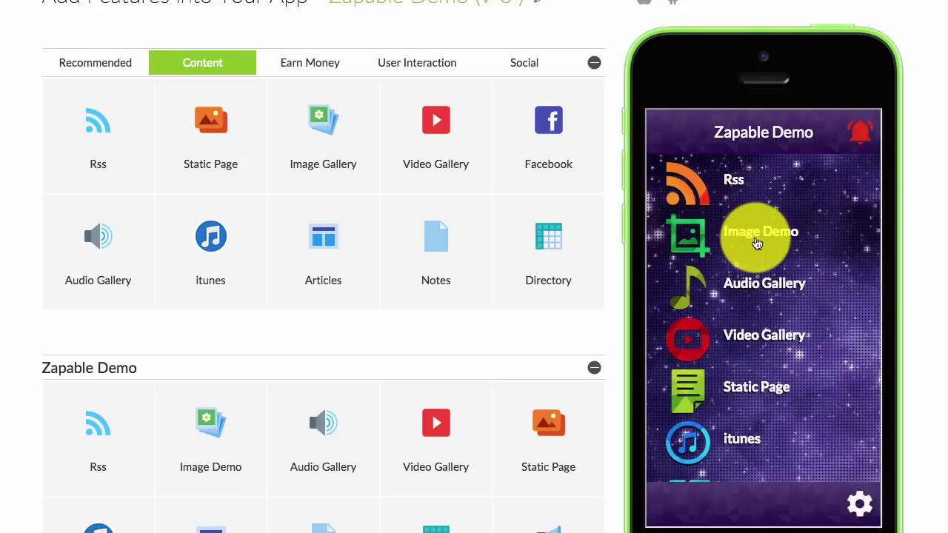
Open Image Demo in the phone preview and view the jellyfish image full screen, zooming in and out.
{"action": "left_click", "coordinate": [755, 238]}
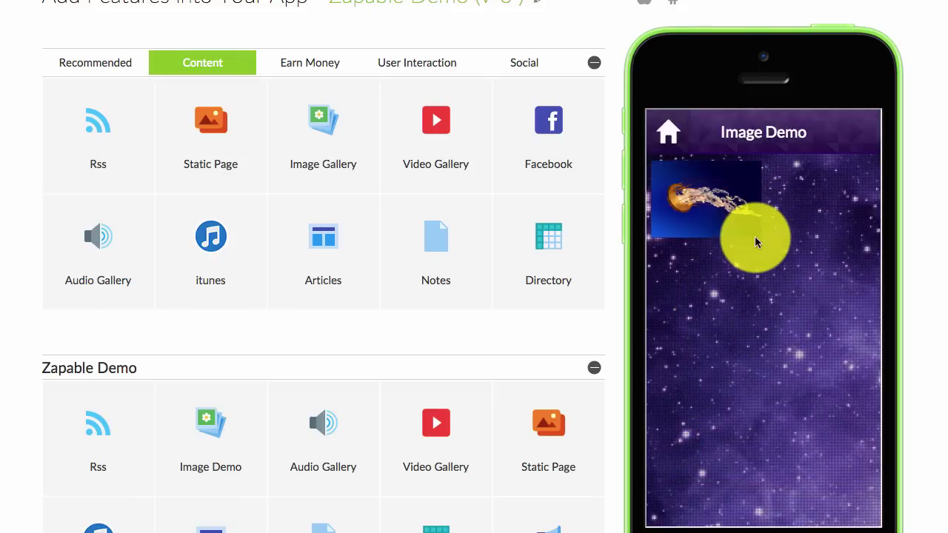
{"action": "left_click", "coordinate": [720, 210]}
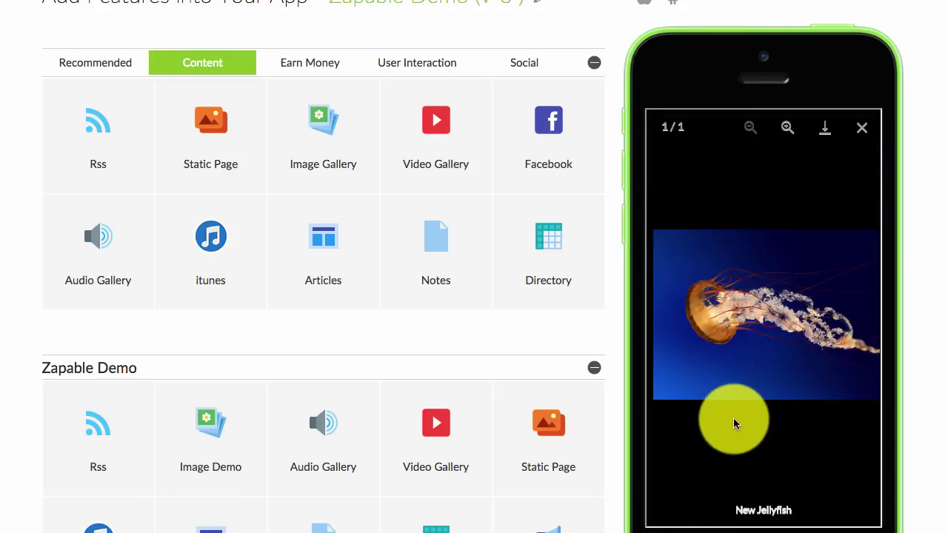
{"action": "double_click", "coordinate": [743, 509]}
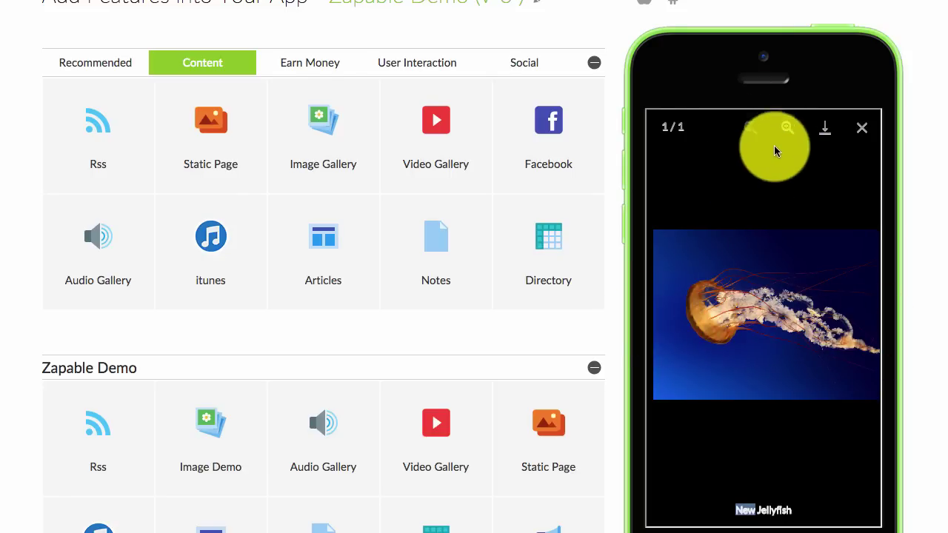
{"action": "left_click", "coordinate": [787, 129]}
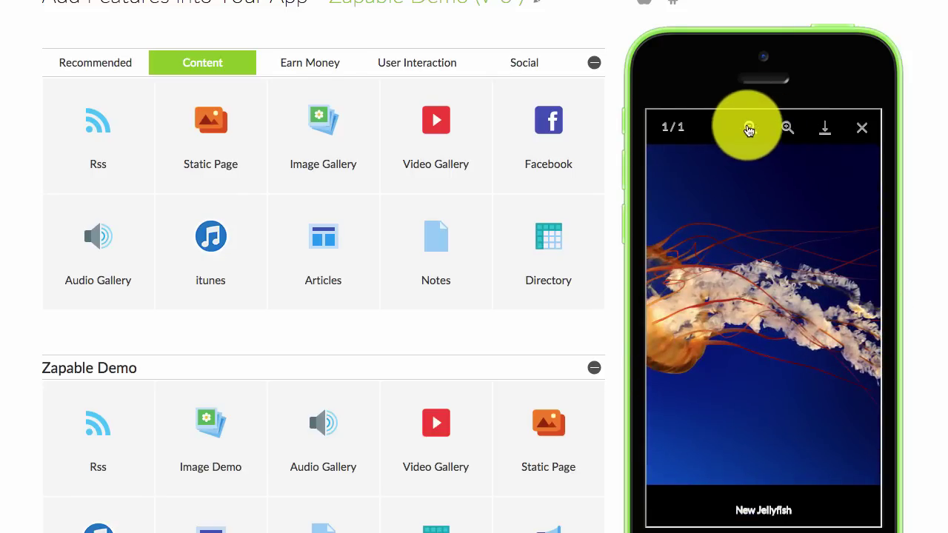
{"action": "left_click", "coordinate": [749, 128]}
{"action": "left_click", "coordinate": [862, 127]}
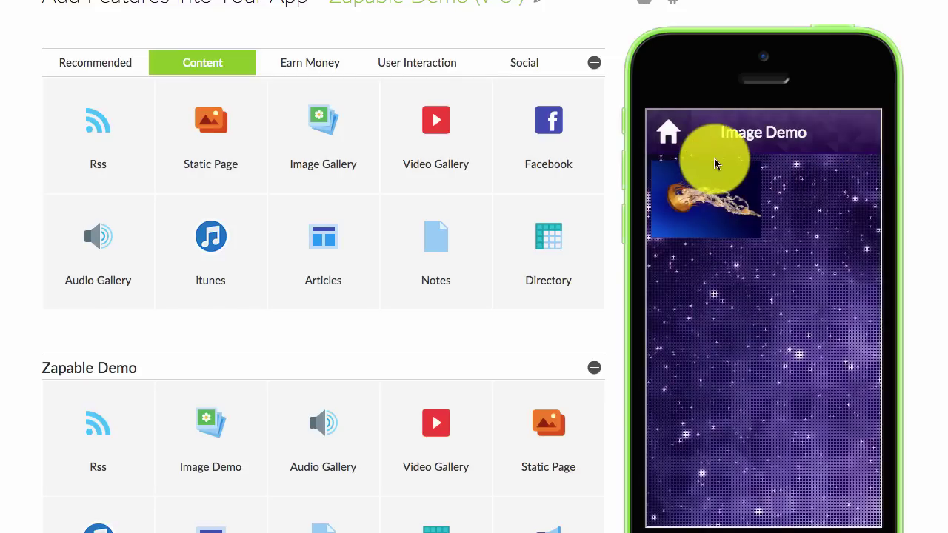
Open the Image Demo feature editor showing its New Jellyfish image.
{"action": "left_click_drag", "start_coordinate": [208, 419], "coordinate": [214, 392]}
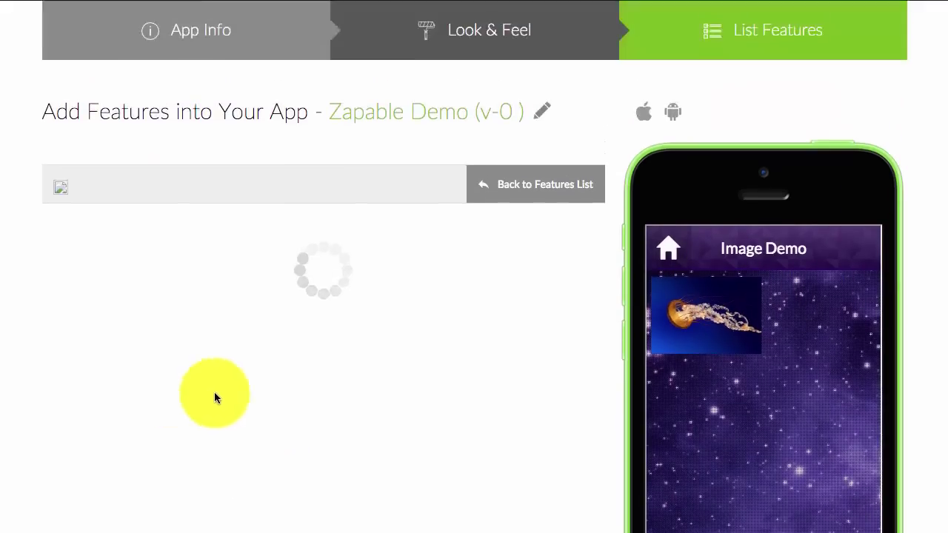
{"action": "left_click_drag", "start_coordinate": [813, 400], "coordinate": [768, 320]}
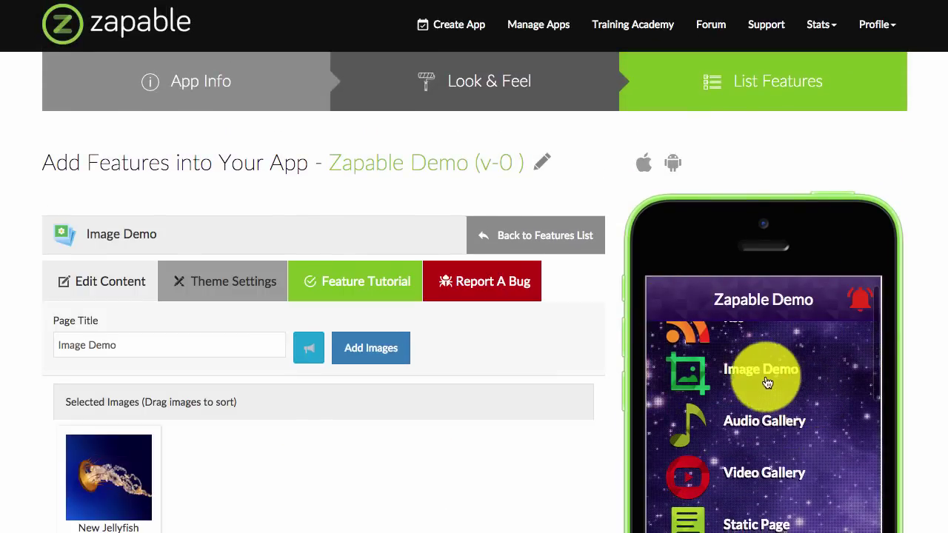
{"action": "scroll", "coordinate": [541, 372], "scroll_direction": "down", "scroll_amount": 3}
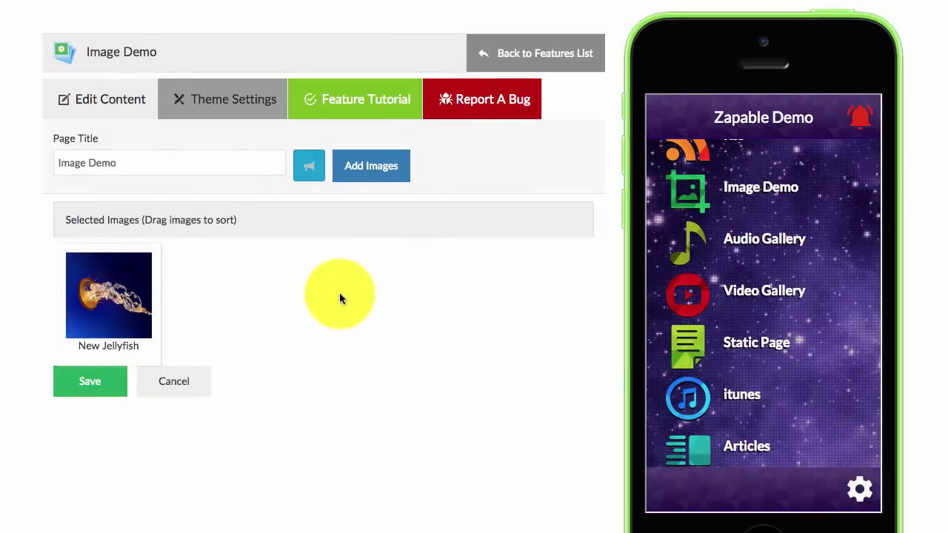
Rename the tennis image to 'Andy Murray' and select it in place of New Jellyfish.
{"action": "left_click", "coordinate": [372, 177]}
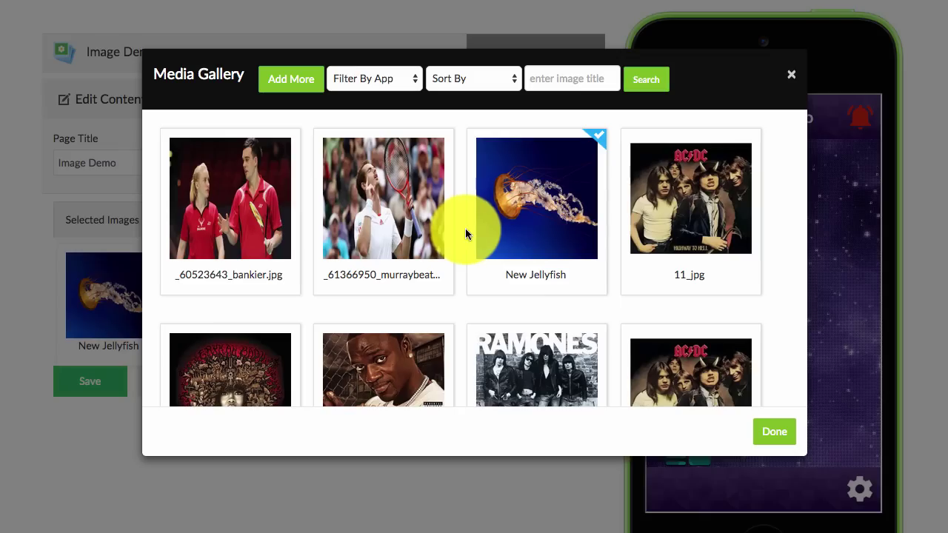
{"action": "left_click", "coordinate": [380, 275]}
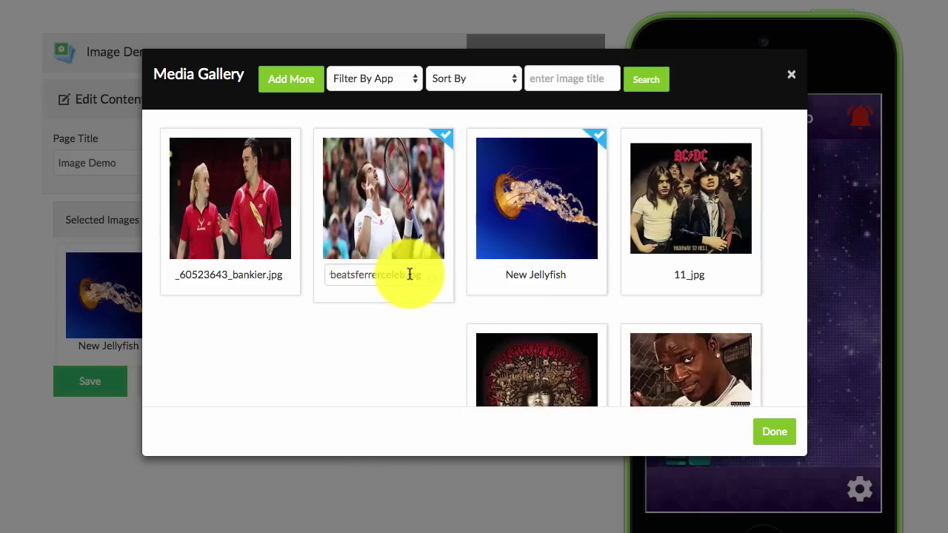
{"action": "left_click_drag", "start_coordinate": [402, 275], "coordinate": [296, 272]}
{"action": "type", "text": "An"}
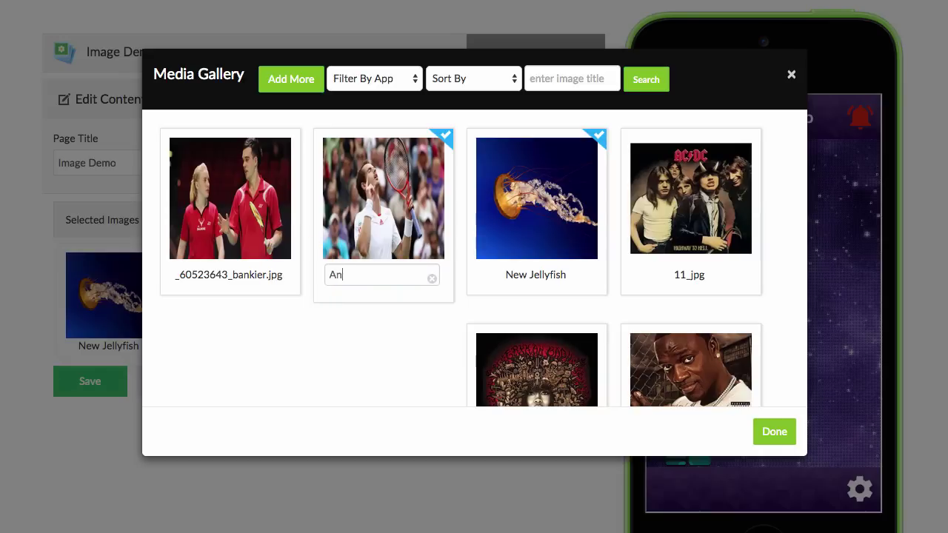
{"action": "type", "text": "dt"}
{"action": "type", "text": "Murr"}
{"action": "type", "text": "ay"}
{"action": "key", "text": "Return"}
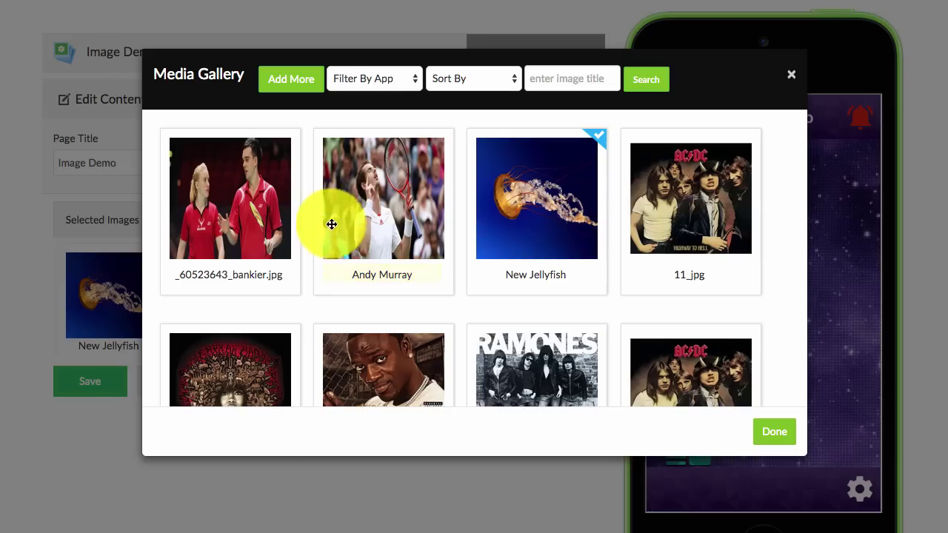
{"action": "left_click", "coordinate": [561, 174]}
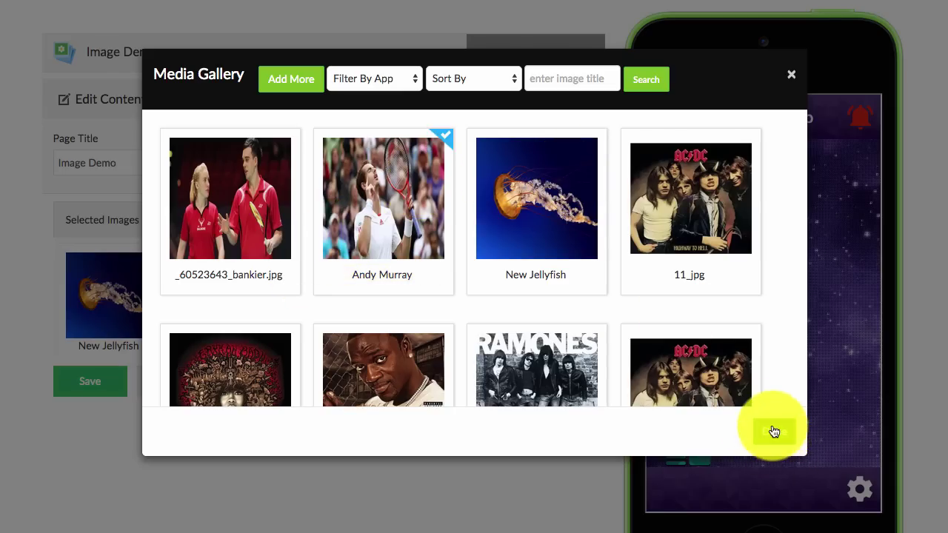
{"action": "left_click", "coordinate": [773, 431]}
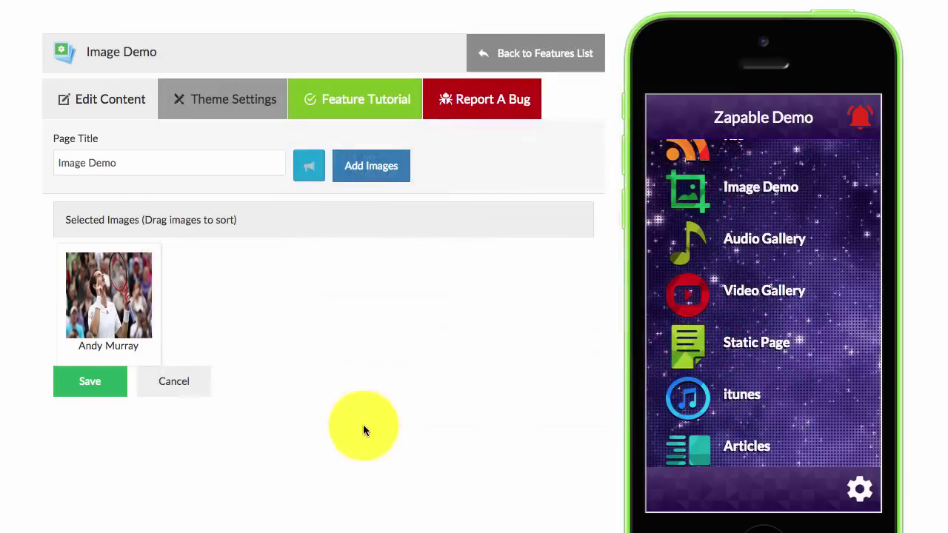
Re-add New Jellyfish, order it before Andy Murray, and save the feature.
{"action": "left_click", "coordinate": [364, 167]}
{"action": "left_click", "coordinate": [578, 178]}
{"action": "left_click", "coordinate": [771, 430]}
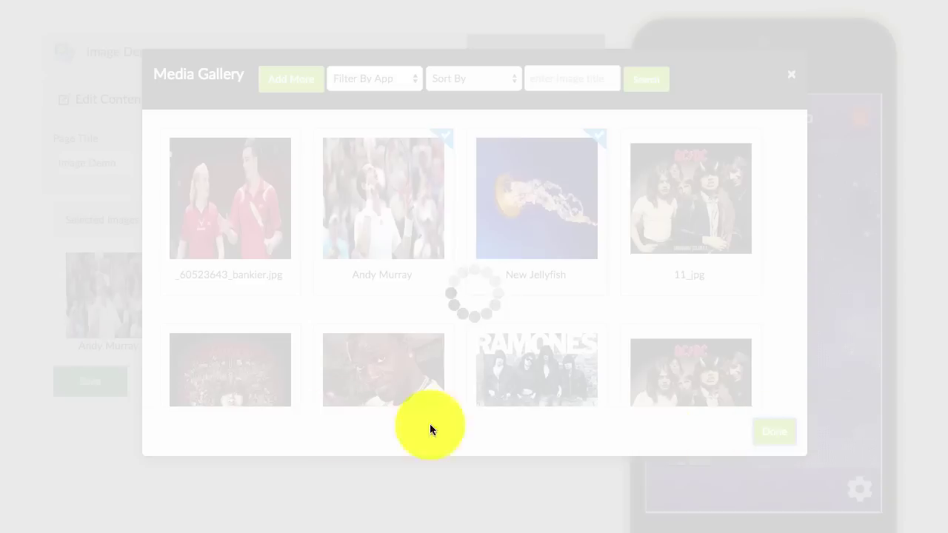
{"action": "left_click_drag", "start_coordinate": [219, 312], "coordinate": [119, 319]}
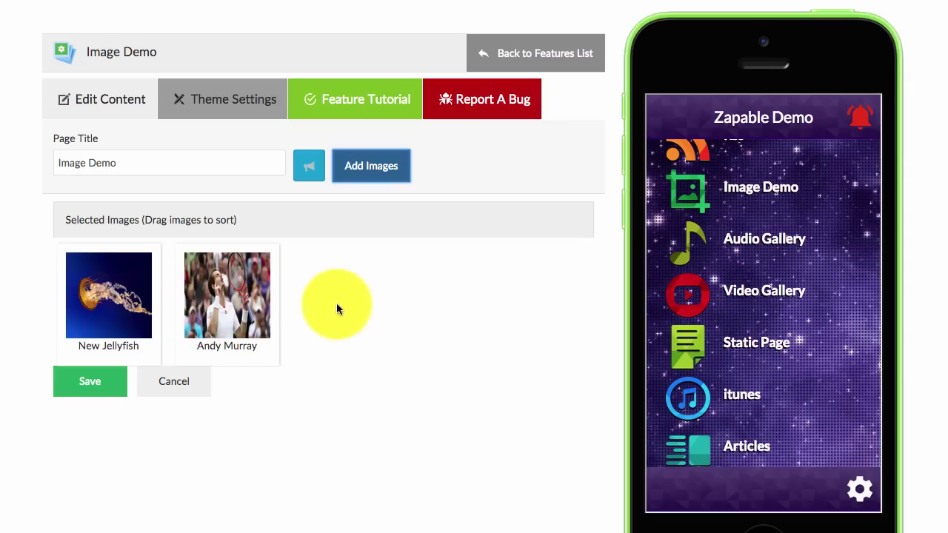
{"action": "left_click_drag", "start_coordinate": [227, 300], "coordinate": [117, 304]}
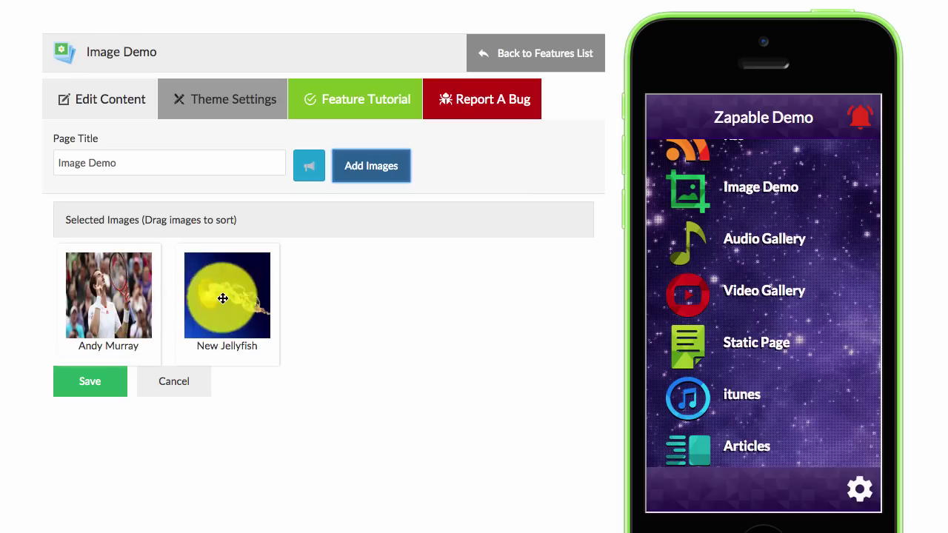
{"action": "left_click_drag", "start_coordinate": [218, 296], "coordinate": [72, 297]}
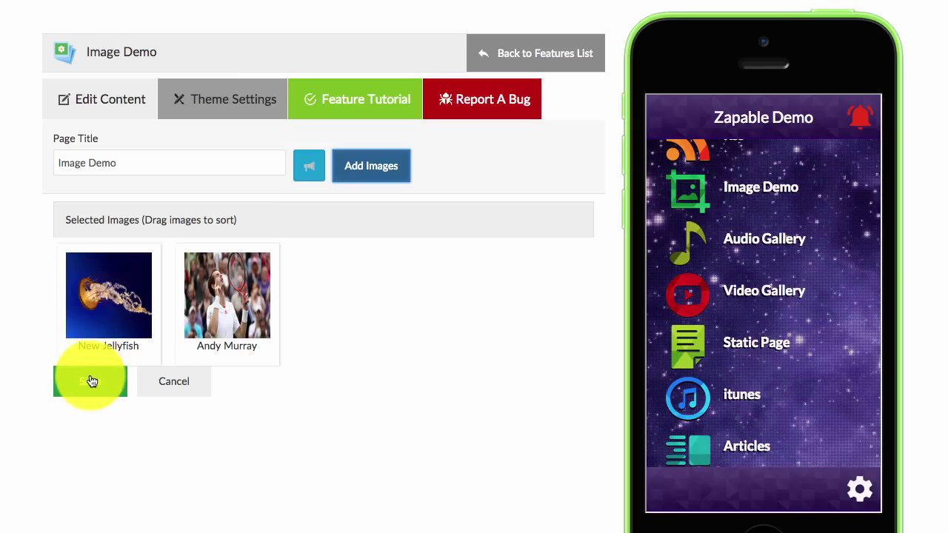
{"action": "left_click", "coordinate": [91, 381]}
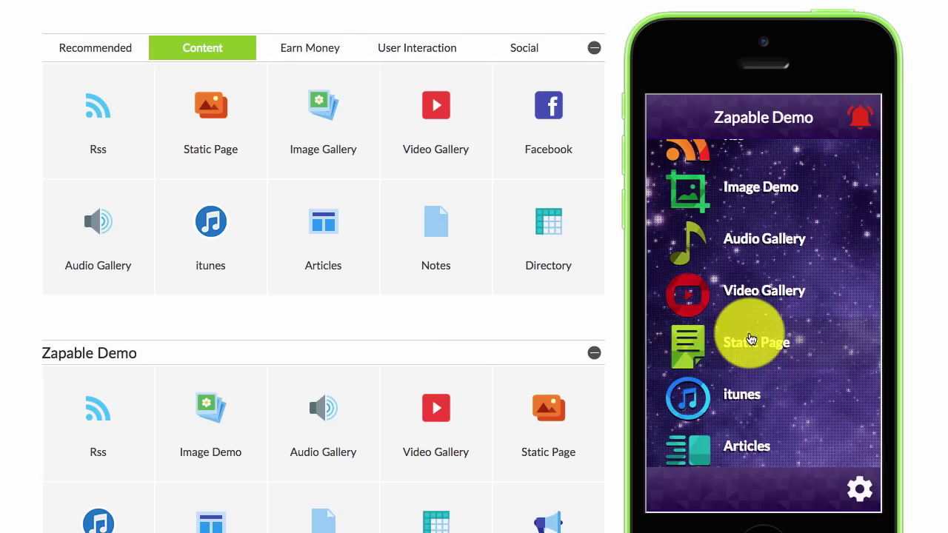
Refresh the phone preview with the latest gallery changes.
{"action": "scroll", "coordinate": [763, 341], "scroll_direction": "down", "scroll_amount": 6}
{"action": "scroll", "coordinate": [926, 415], "scroll_direction": "down", "scroll_amount": 4}
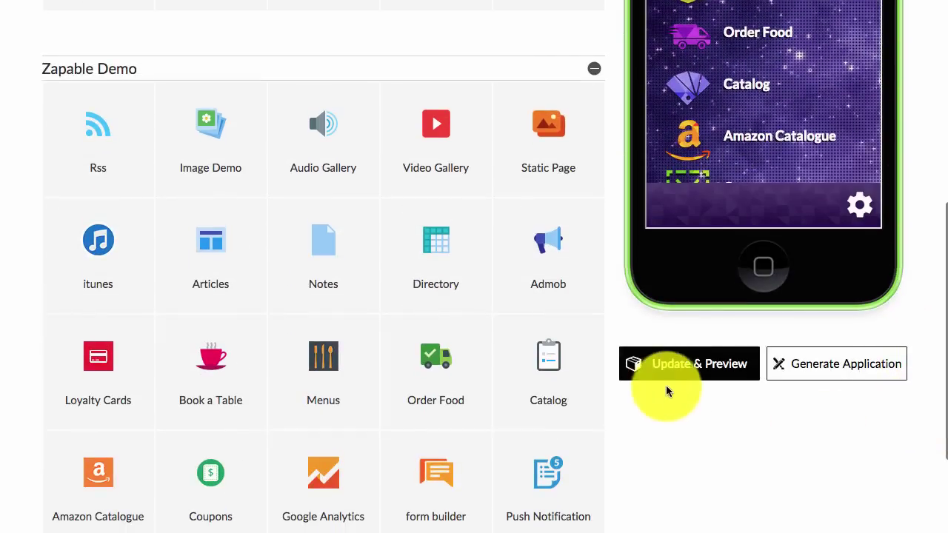
{"action": "left_click", "coordinate": [679, 374]}
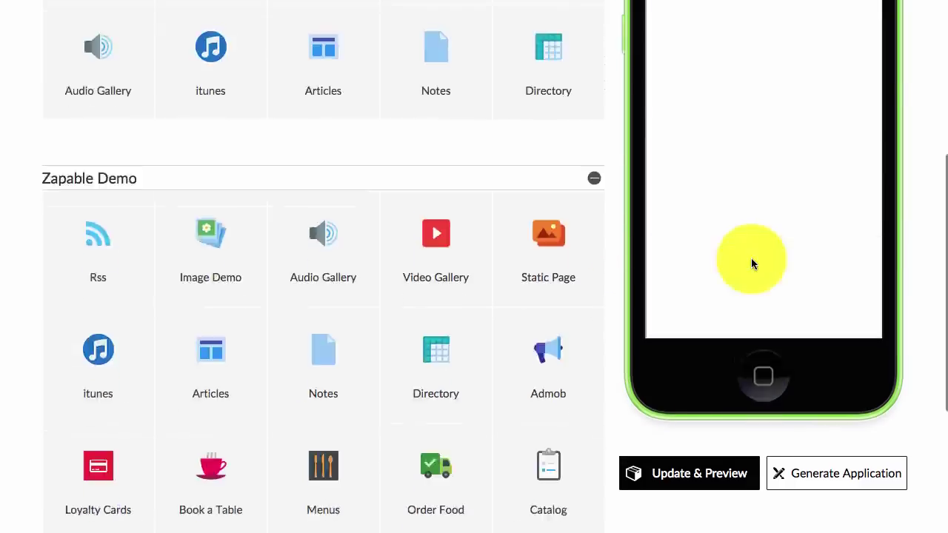
{"action": "scroll", "coordinate": [812, 327], "scroll_direction": "down", "scroll_amount": 2}
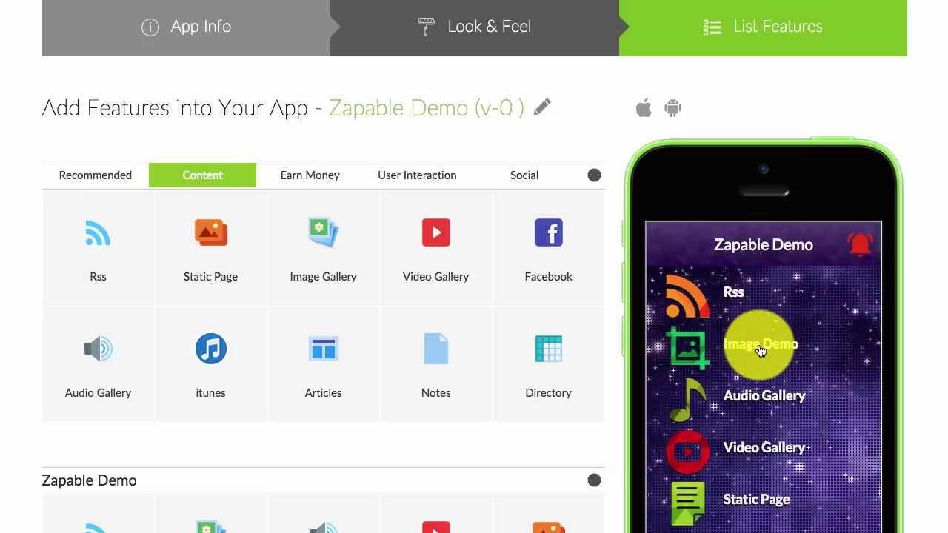
Open Image Demo in the preview and page from the jellyfish image to the tennis image and back.
{"action": "left_click", "coordinate": [762, 345]}
{"action": "left_click", "coordinate": [717, 322]}
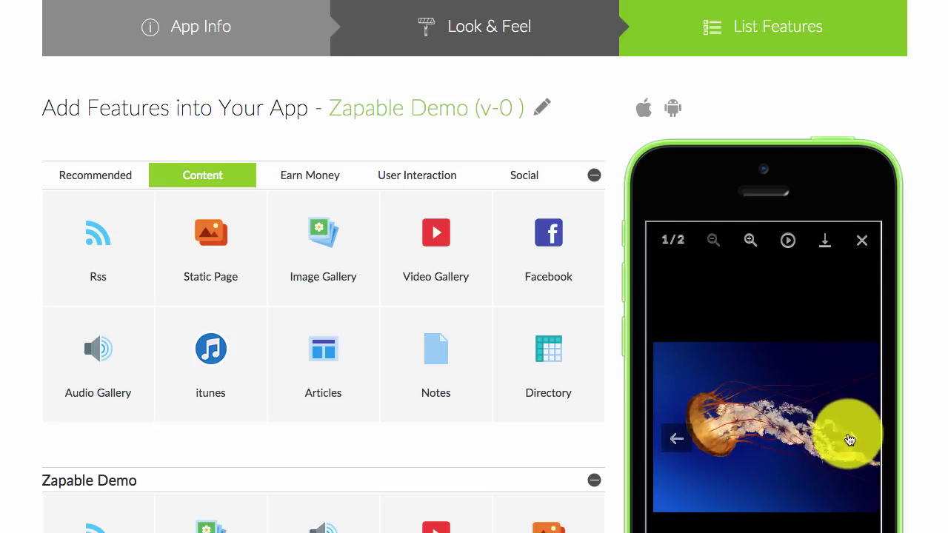
{"action": "left_click", "coordinate": [848, 440]}
{"action": "left_click", "coordinate": [677, 439]}
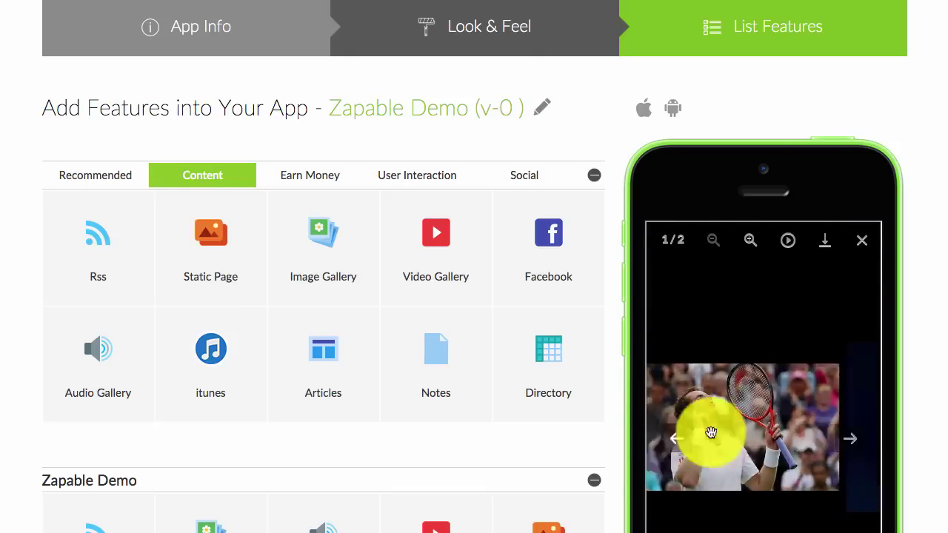
{"action": "scroll", "coordinate": [366, 446], "scroll_direction": "down", "scroll_amount": 3}
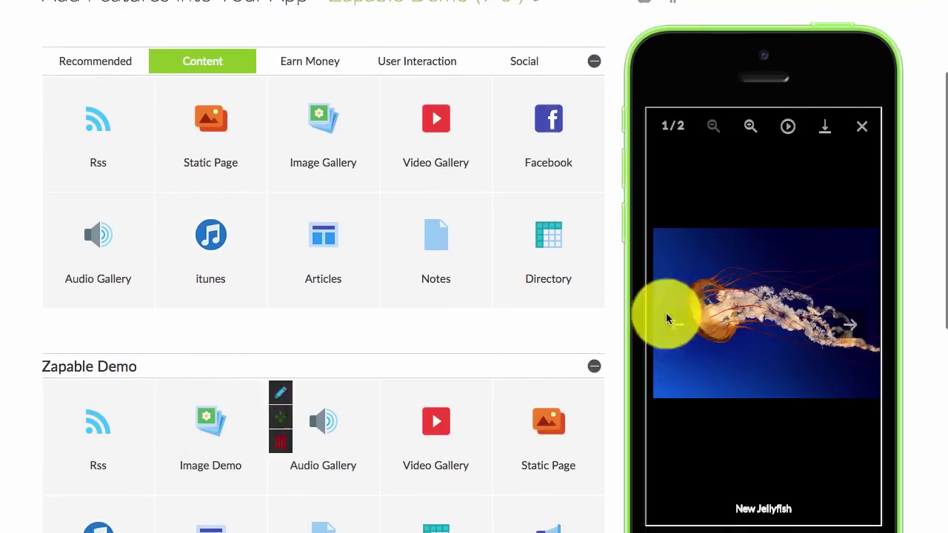
Deselect New Jellyfish in the Image Demo media gallery, leaving Andy Murray, and save.
{"action": "mouse_move", "coordinate": [254, 402]}
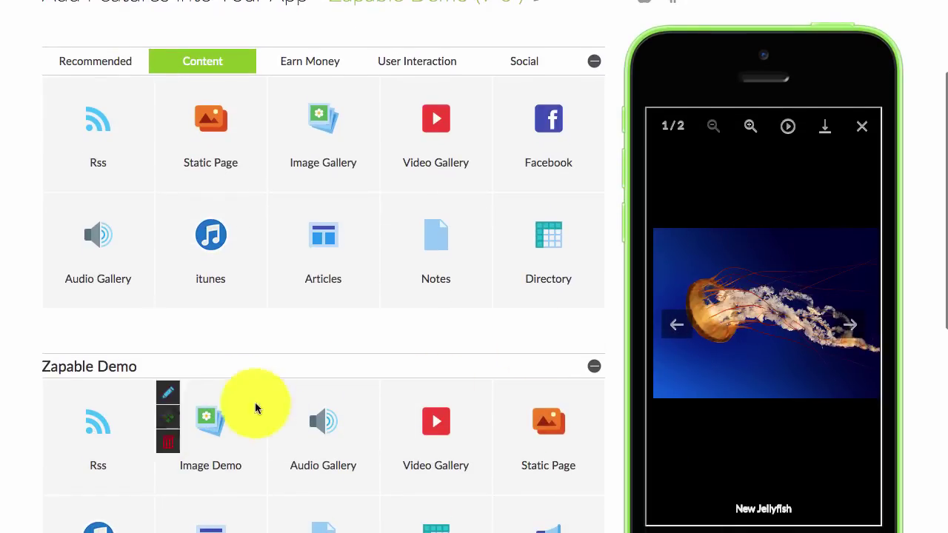
{"action": "left_click", "coordinate": [171, 396]}
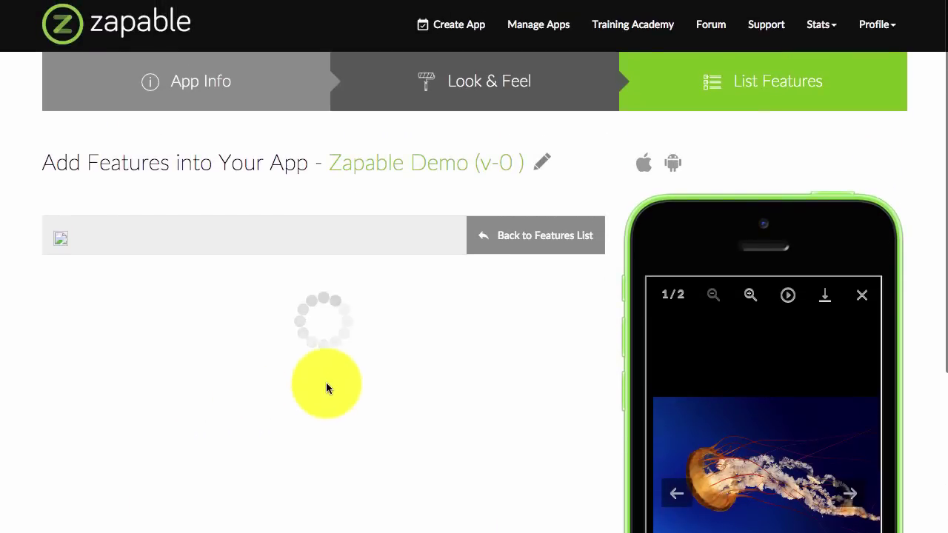
{"action": "scroll", "coordinate": [371, 386], "scroll_direction": "down", "scroll_amount": 4}
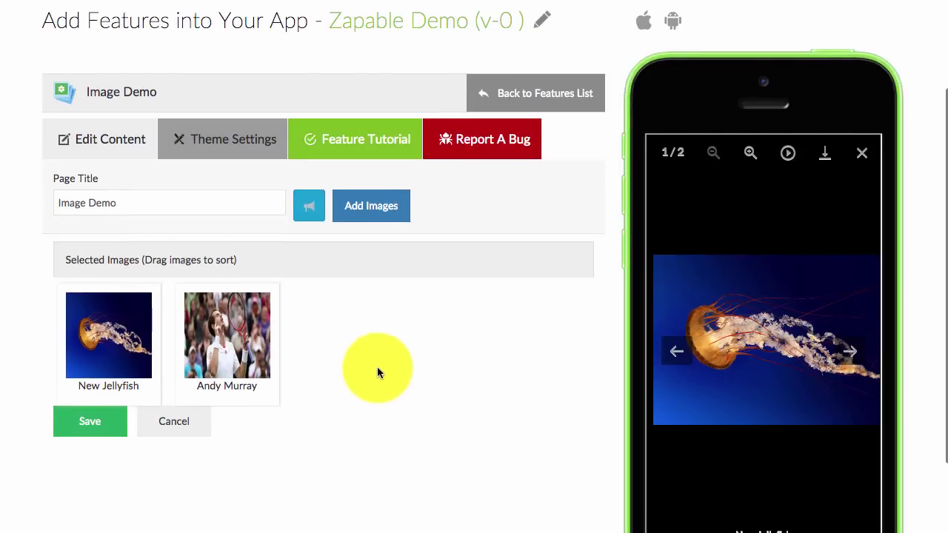
{"action": "left_click", "coordinate": [360, 218]}
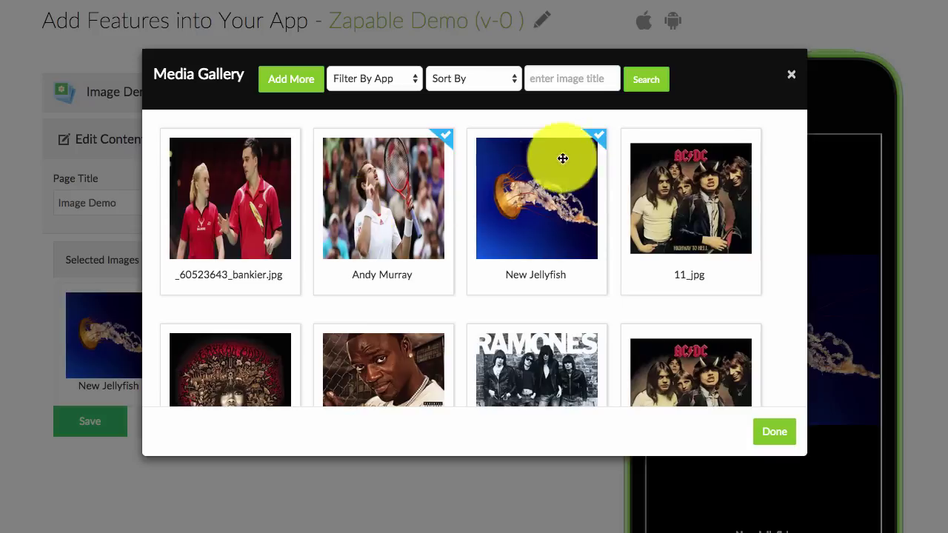
{"action": "left_click", "coordinate": [590, 151]}
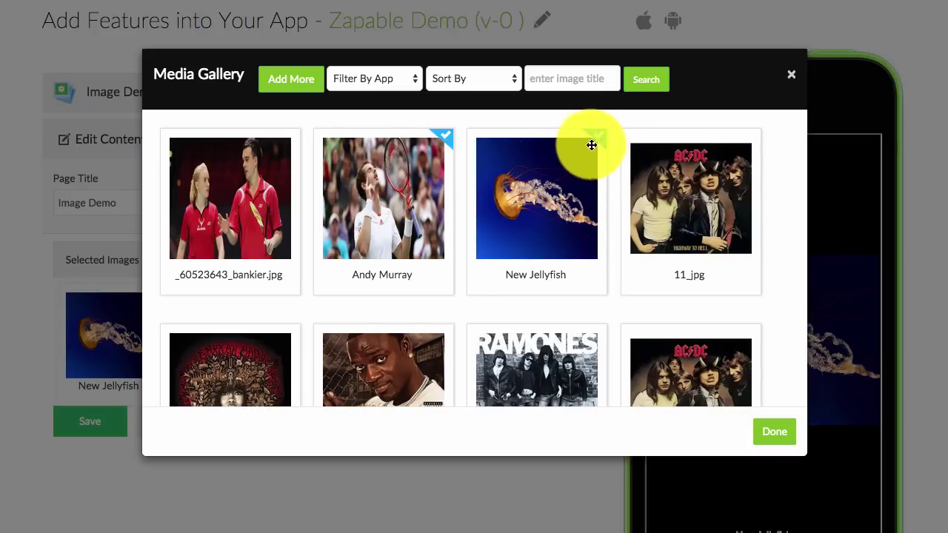
{"action": "left_click", "coordinate": [786, 439]}
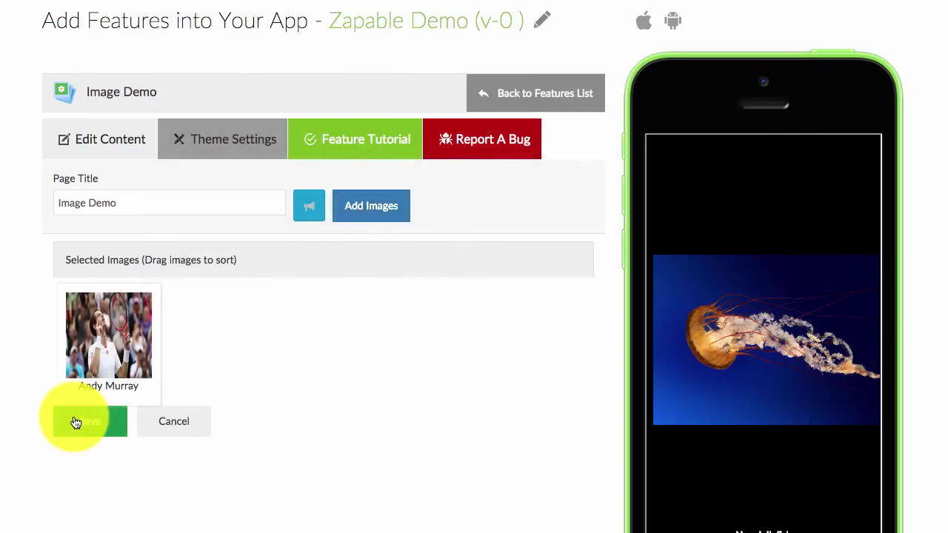
{"action": "left_click", "coordinate": [74, 419]}
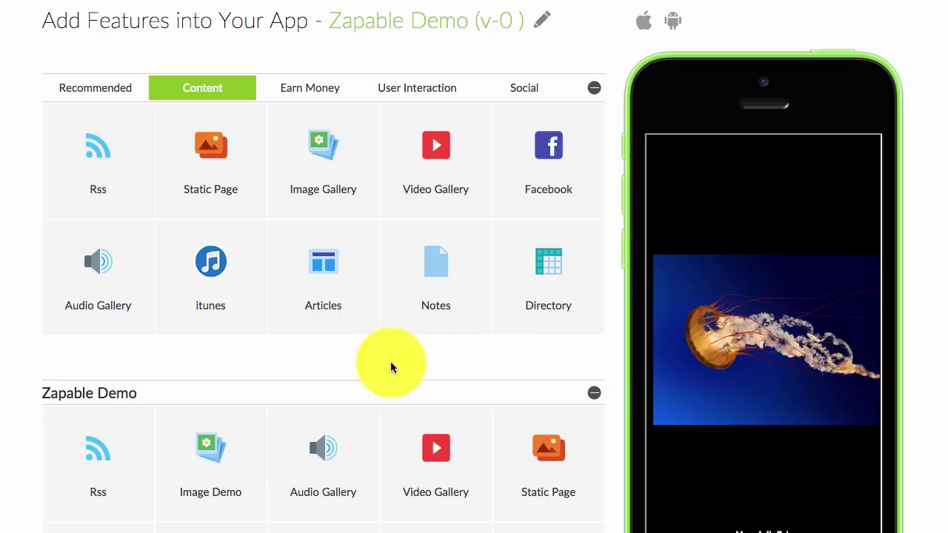
Close the image viewer, refresh the preview, and open Image Demo showing only Andy Murray.
{"action": "mouse_move", "coordinate": [673, 158]}
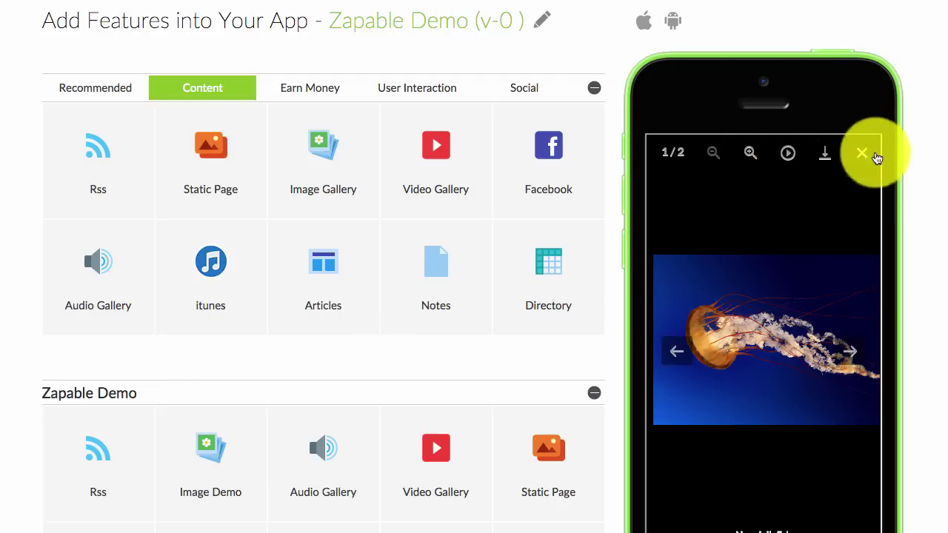
{"action": "left_click", "coordinate": [736, 398]}
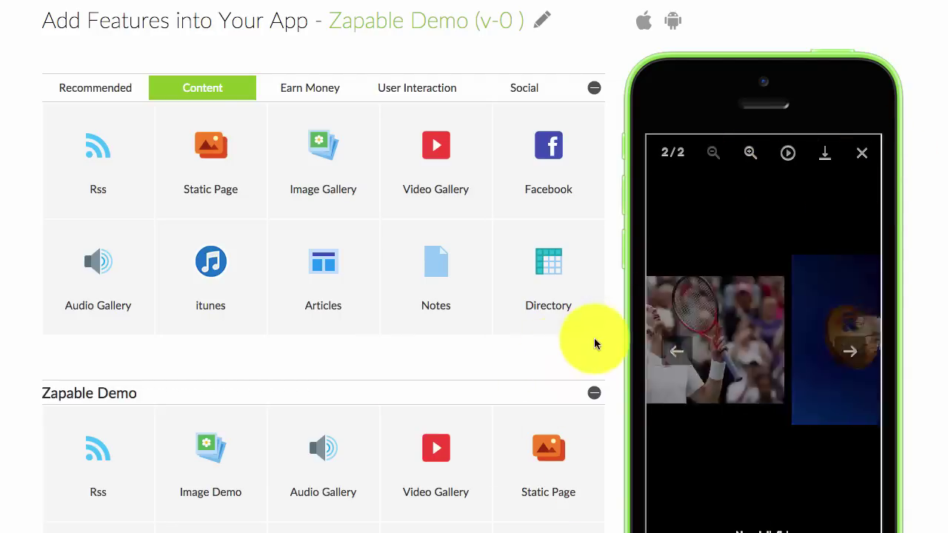
{"action": "scroll", "coordinate": [607, 350], "scroll_direction": "down", "scroll_amount": 4}
{"action": "left_click", "coordinate": [675, 426]}
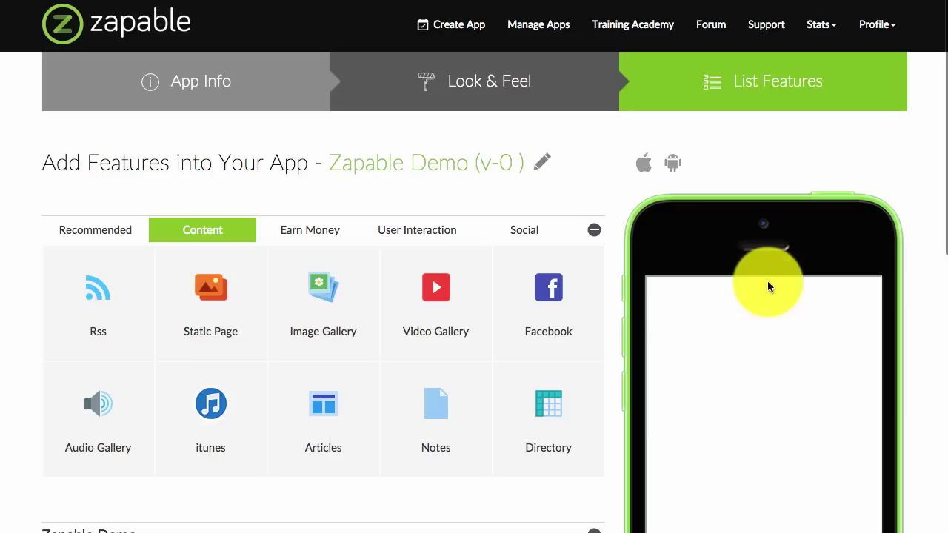
{"action": "scroll", "coordinate": [753, 341], "scroll_direction": "down", "scroll_amount": 3}
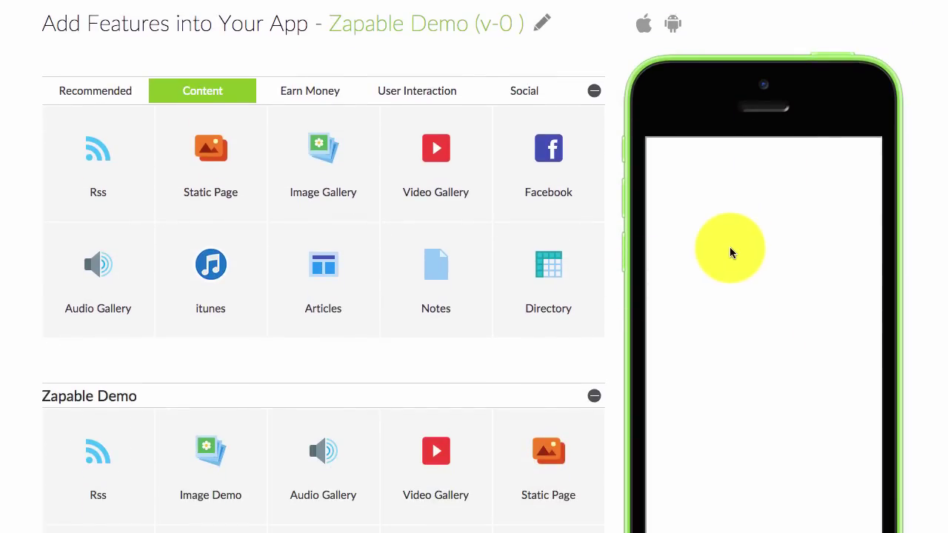
{"action": "left_click", "coordinate": [758, 295]}
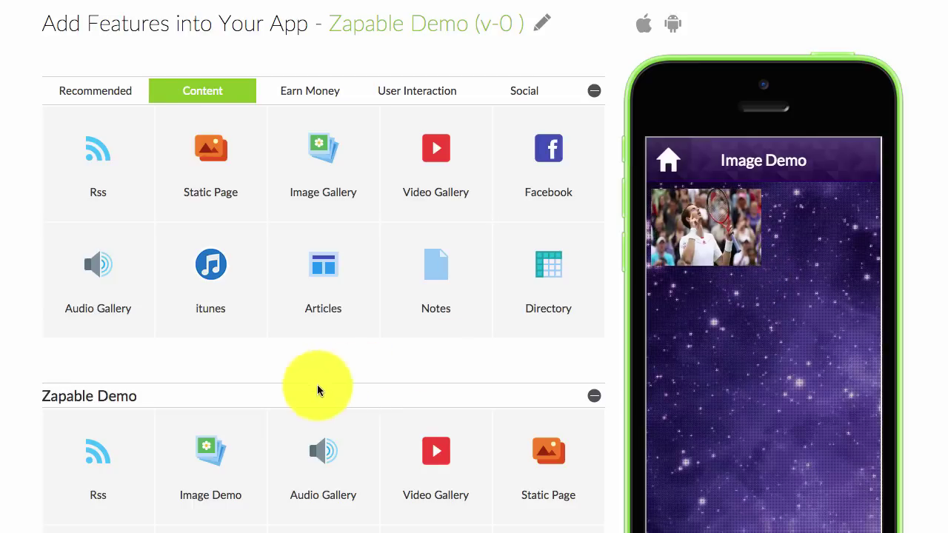
{"action": "mouse_move", "coordinate": [260, 412]}
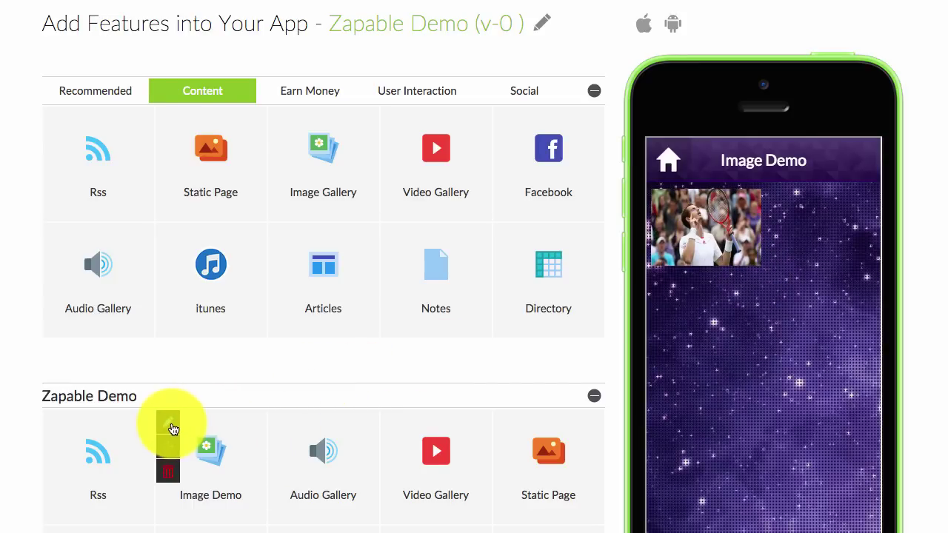
Reopen the Image Demo editor and show the Andy Murray image full screen as 1 of 1 in the phone preview.
{"action": "left_click", "coordinate": [170, 423]}
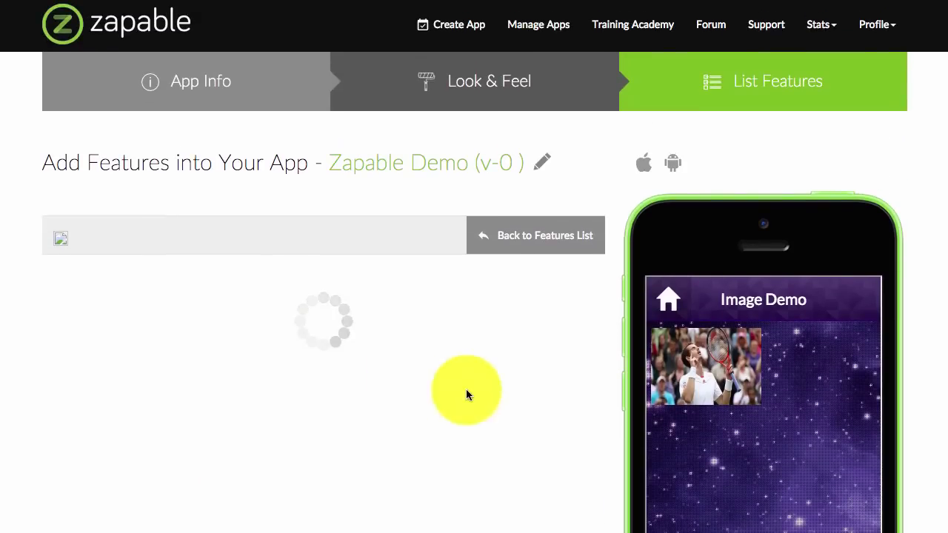
{"action": "left_click", "coordinate": [659, 387]}
{"action": "scroll", "coordinate": [786, 422], "scroll_direction": "down", "scroll_amount": 5}
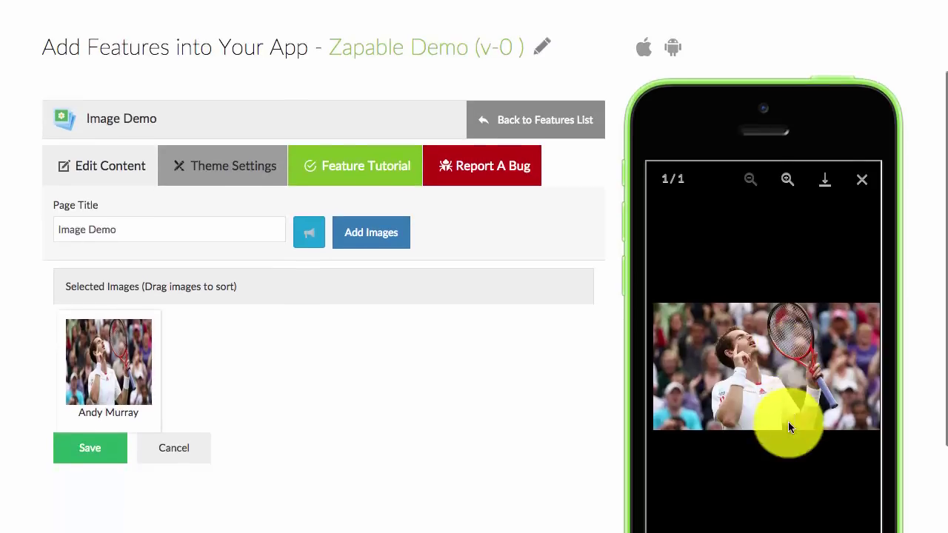